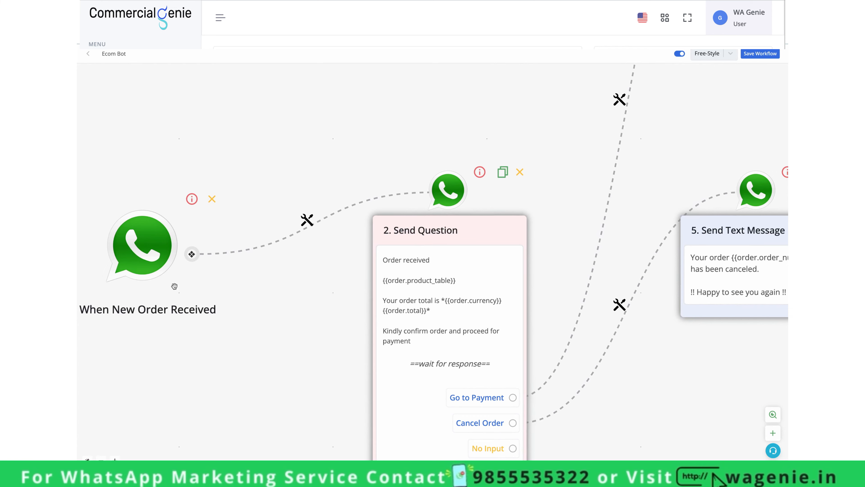
Connect the payment-link text message (node 12) to a new empty node below the existing Multiply node
left_click_drag(223, 384, 107, 313)
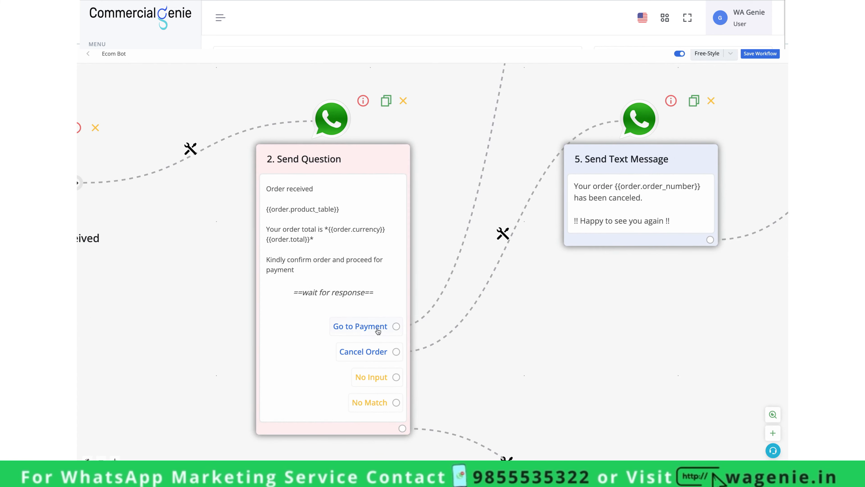
left_click_drag(545, 102, 316, 320)
left_click_drag(545, 222, 316, 440)
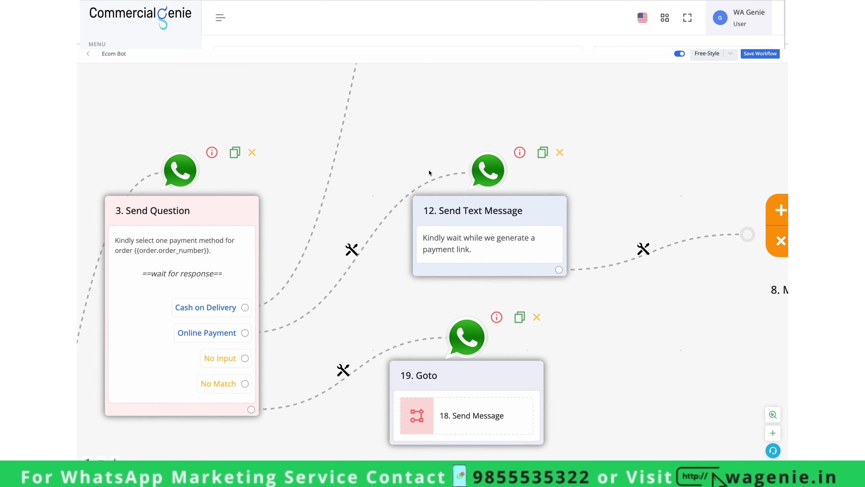
left_click_drag(533, 174, 338, 181)
scroll(341, 283, "down", 5)
left_click_drag(415, 268, 431, 335)
scroll(446, 334, "up", 3)
left_click(433, 335)
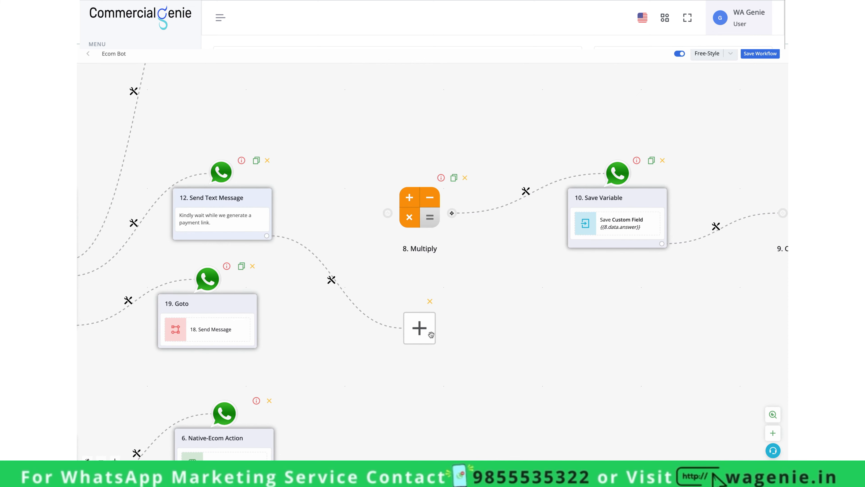
left_click_drag(587, 308, 444, 305)
left_click_drag(448, 352, 597, 348)
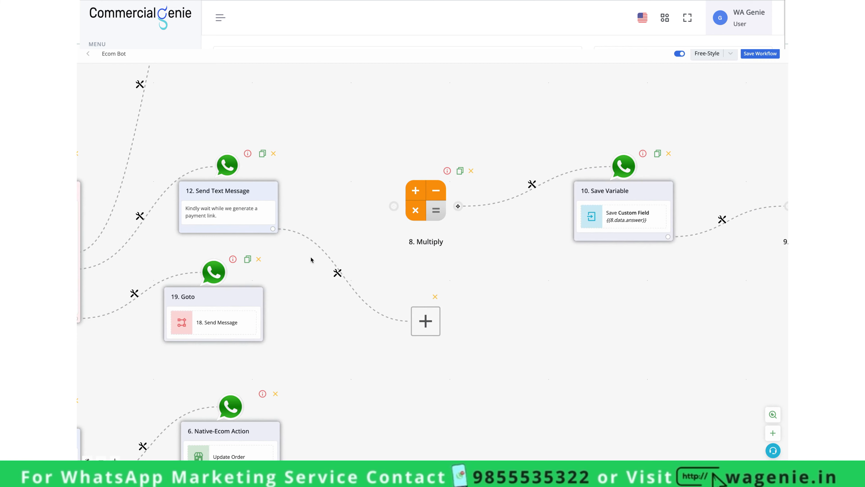
Search the automation apps for "calcu" and assign the calculator's Multiply action to the empty node
left_click(426, 321)
left_click(712, 327)
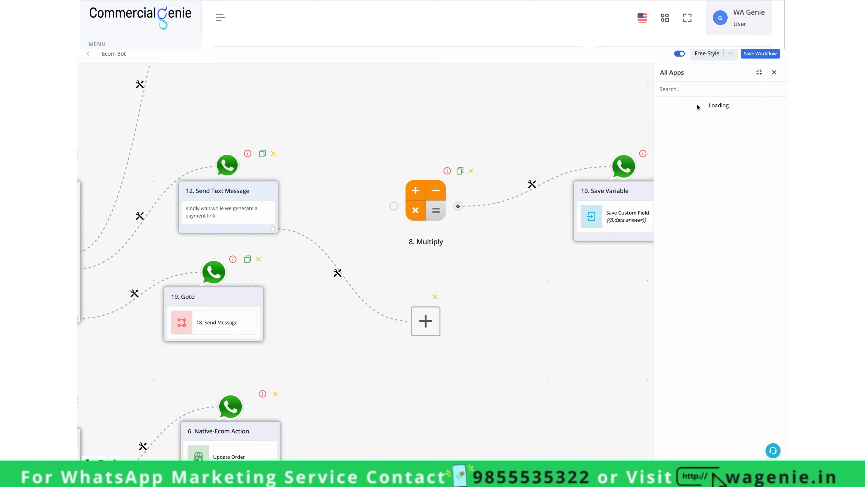
left_click(693, 94)
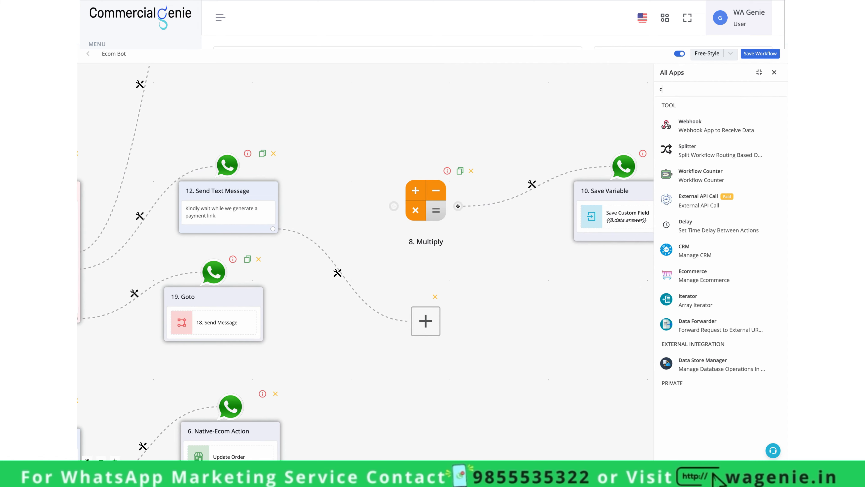
type("calcu")
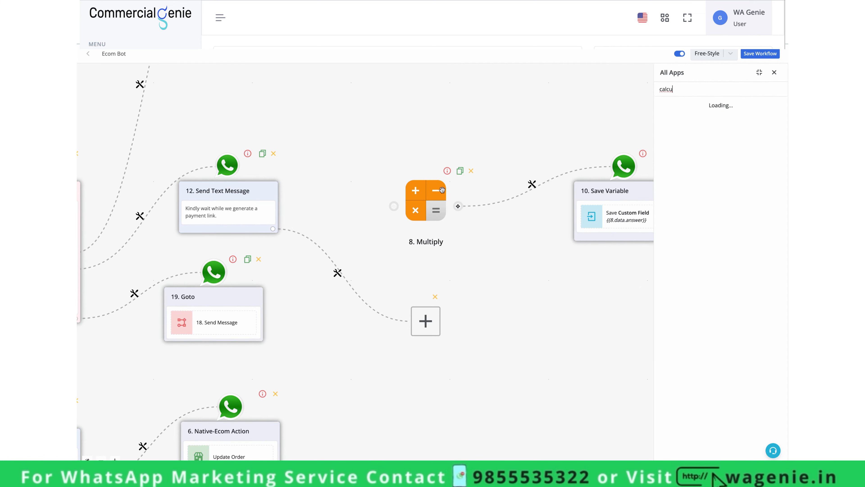
left_click(718, 127)
left_click(703, 189)
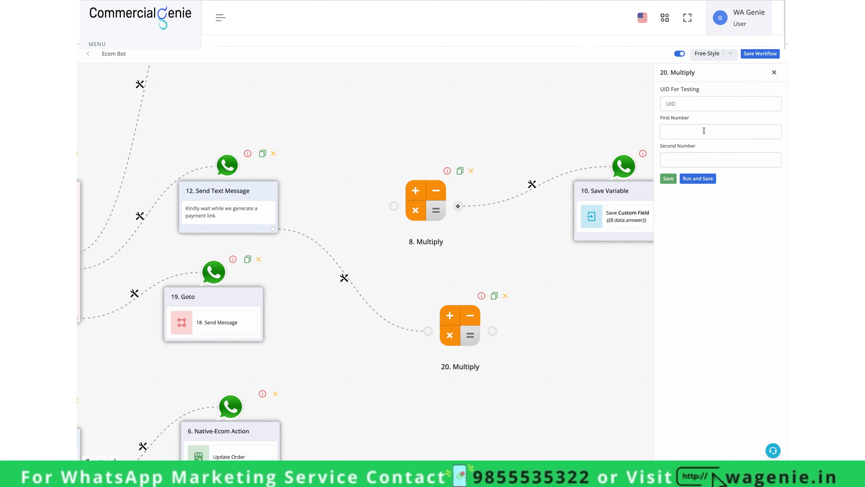
Map the new Multiply node's First Number to {{order.total}} and set its Second Number to 100
left_click(703, 132)
left_click(604, 76)
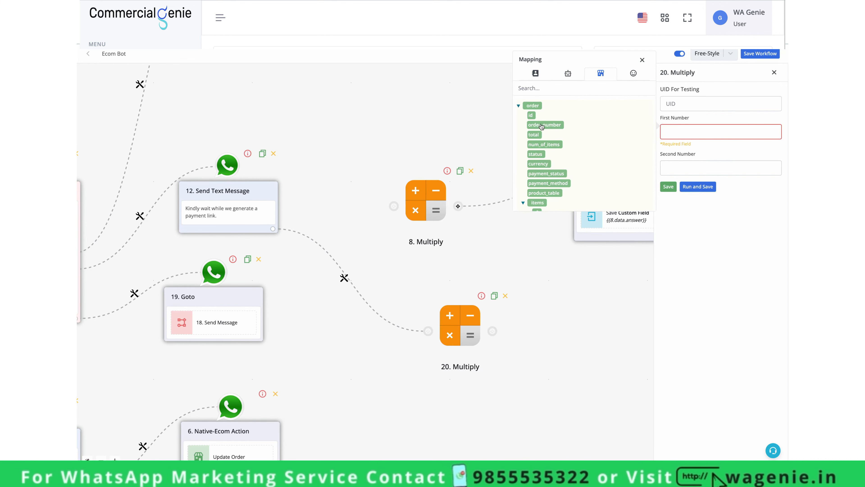
left_click(538, 135)
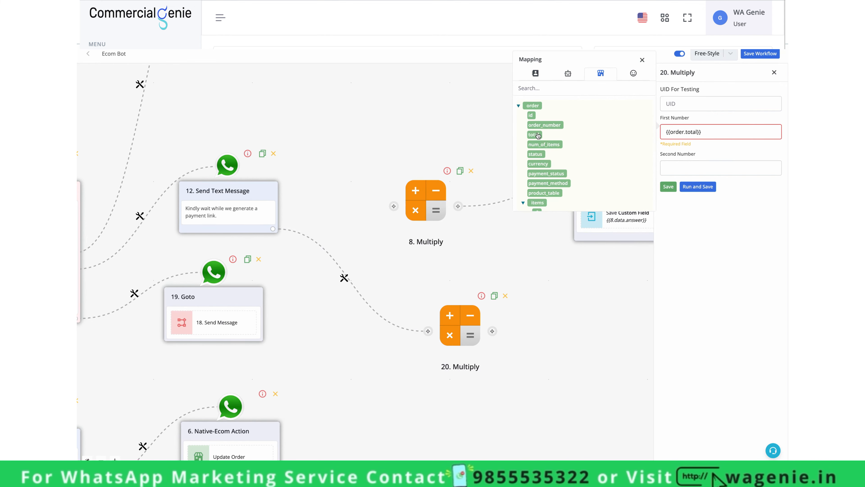
left_click(686, 162)
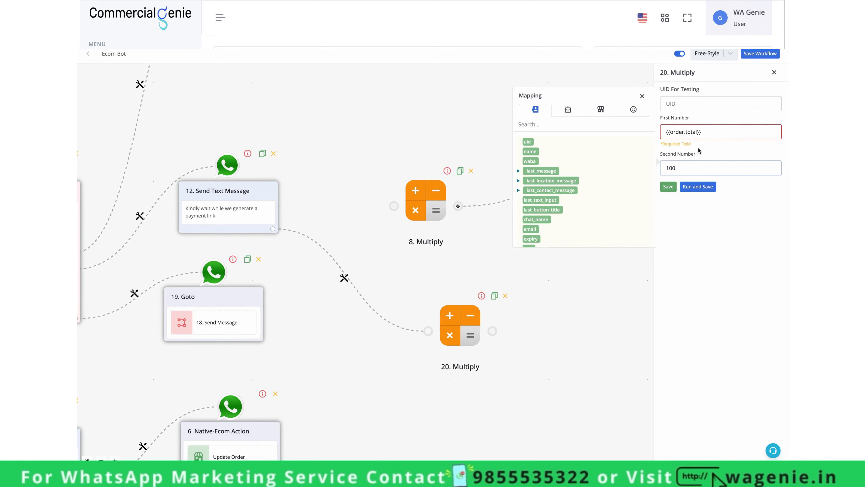
Replace the Multiply node's First Number with the test value 10, then run and save the module
left_click(709, 131)
key("ctrl+a")
key("BackSpace")
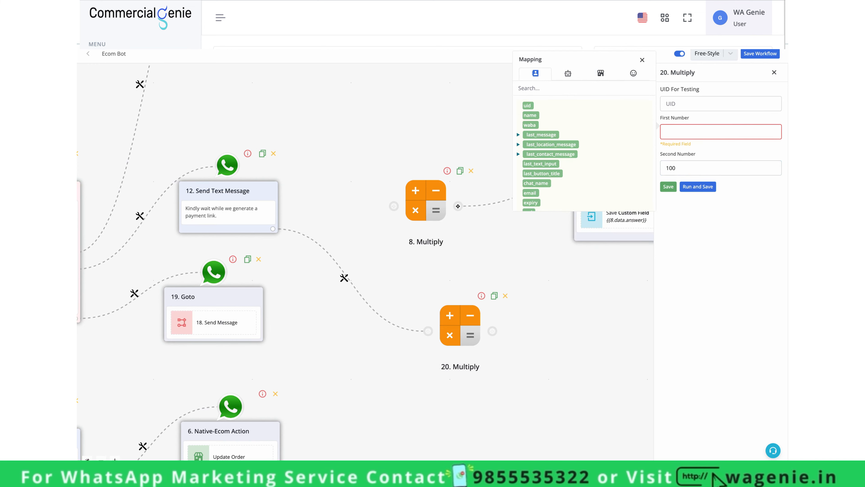
type("10")
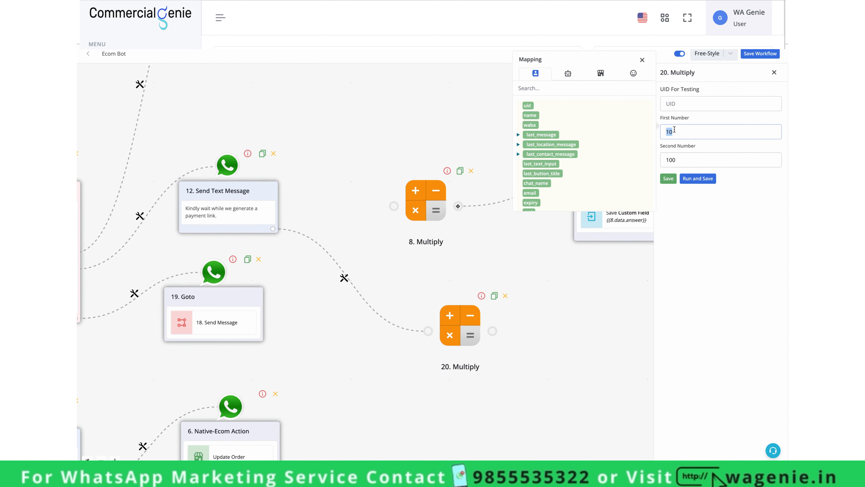
left_click(689, 177)
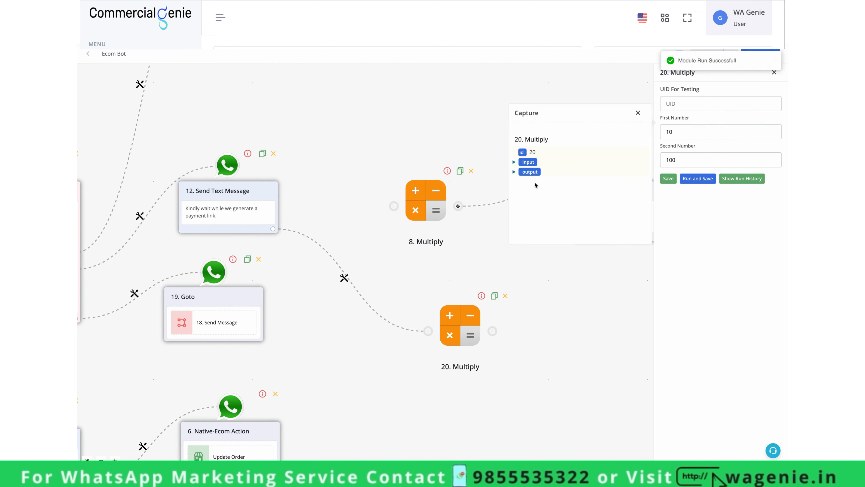
Inspect the multiplication answer in the test run's captured output data, then close the capture
left_click(514, 171)
left_click(518, 192)
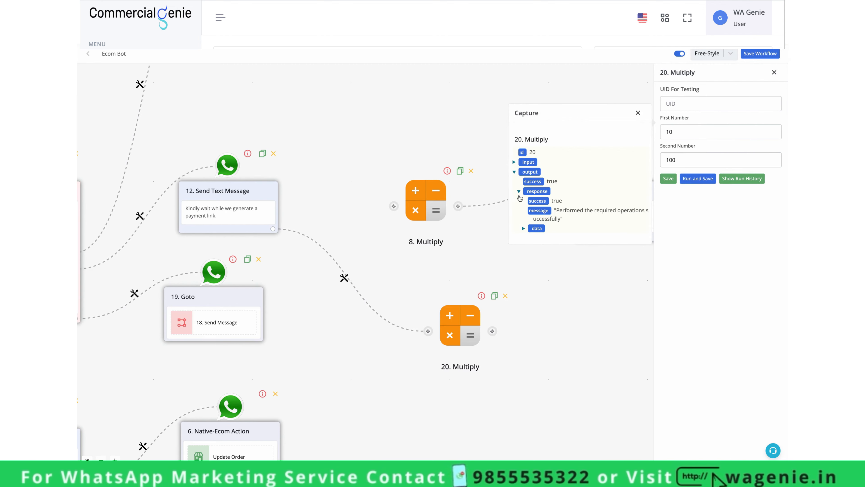
left_click(523, 228)
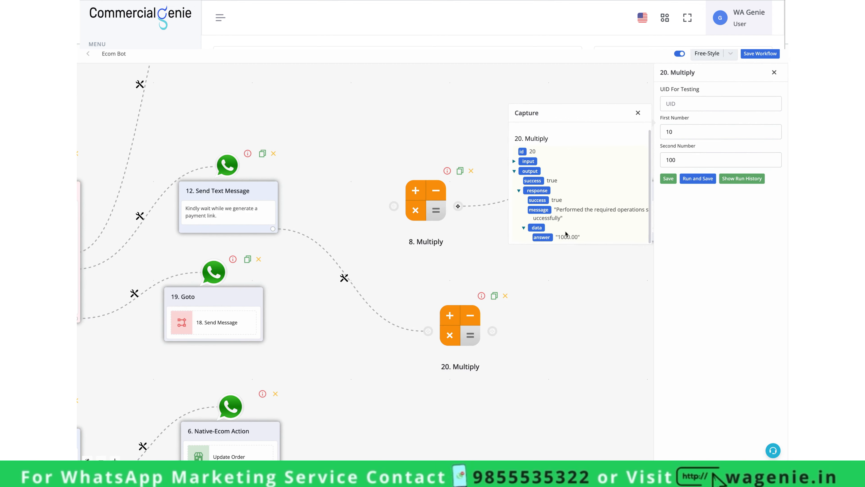
left_click(638, 113)
Map the Multiply node's First Number back to the order total, {{order.total}}, and save the module
left_click(688, 131)
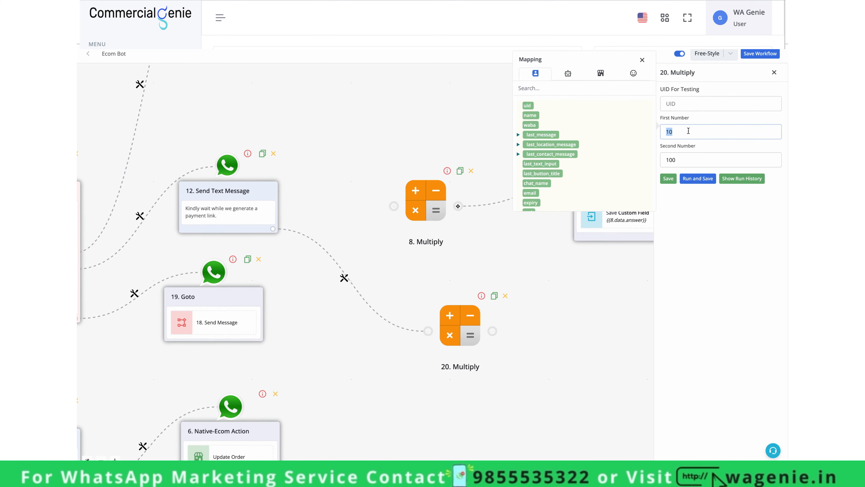
key("BackSpace")
left_click(600, 73)
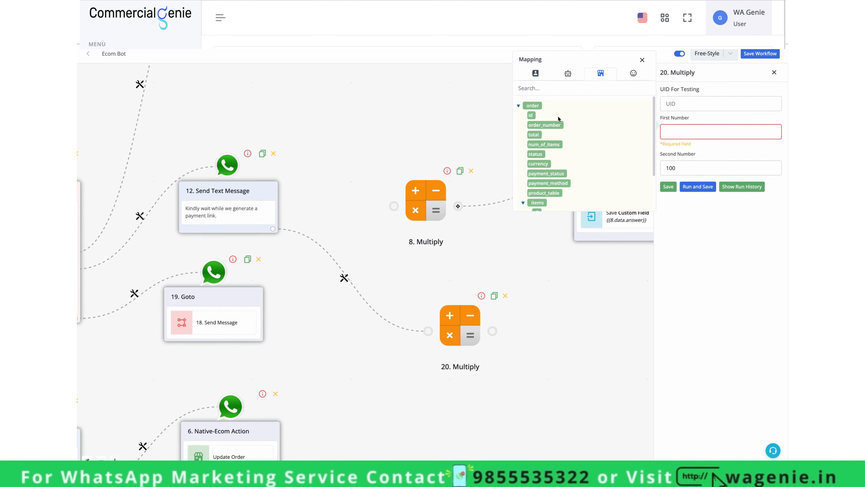
left_click(535, 135)
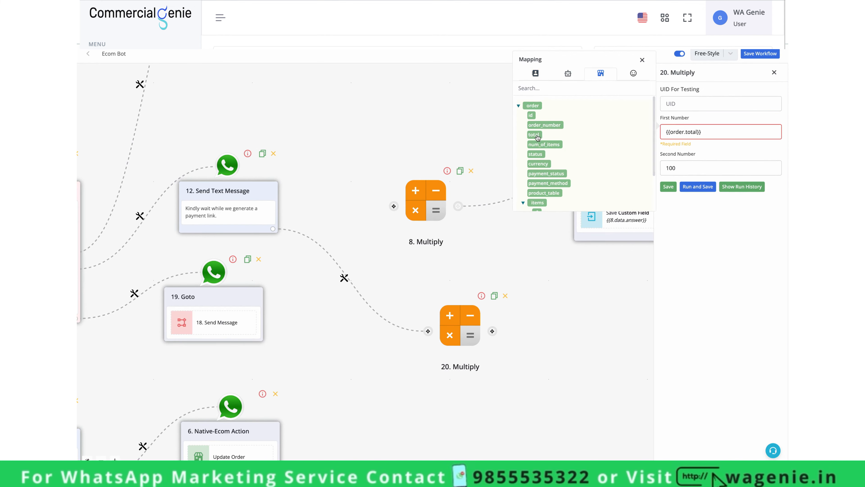
left_click(668, 186)
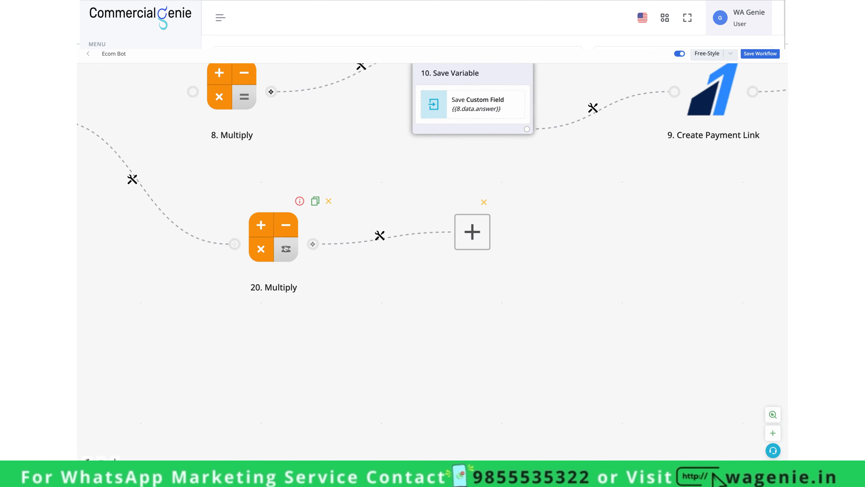
Add a Save Variable action after the new Multiply node and choose Custom Field as the field to save
left_click(462, 234)
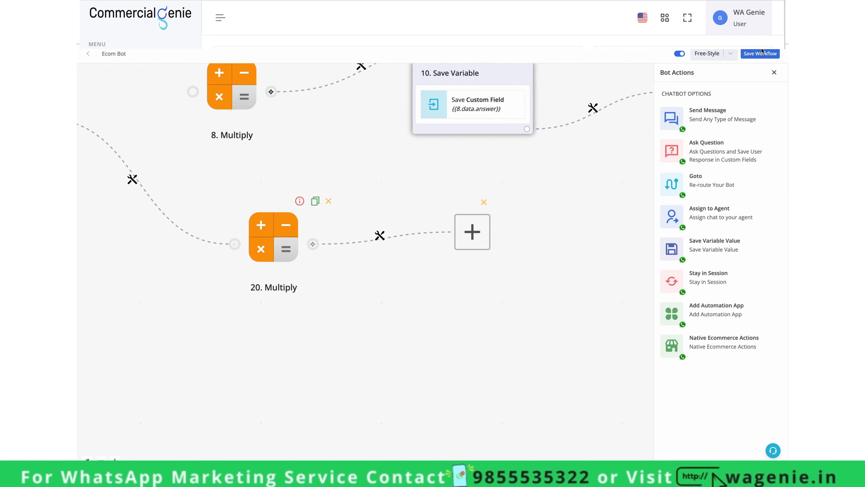
left_click(715, 246)
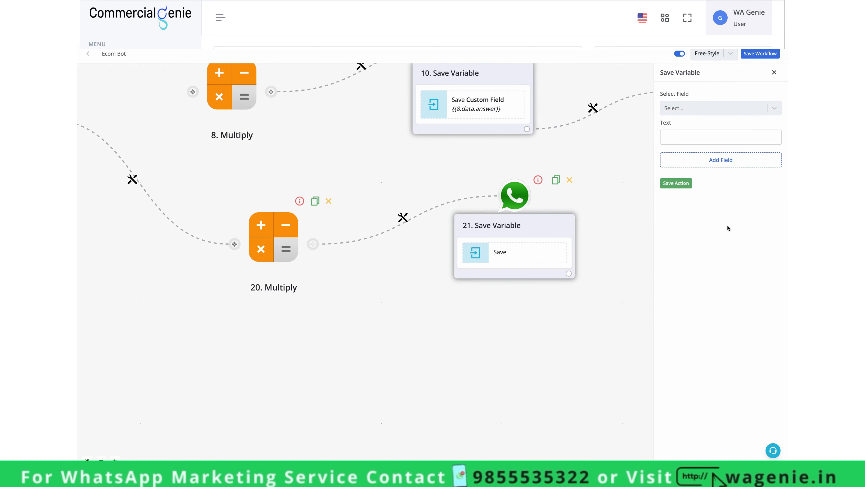
left_click(718, 107)
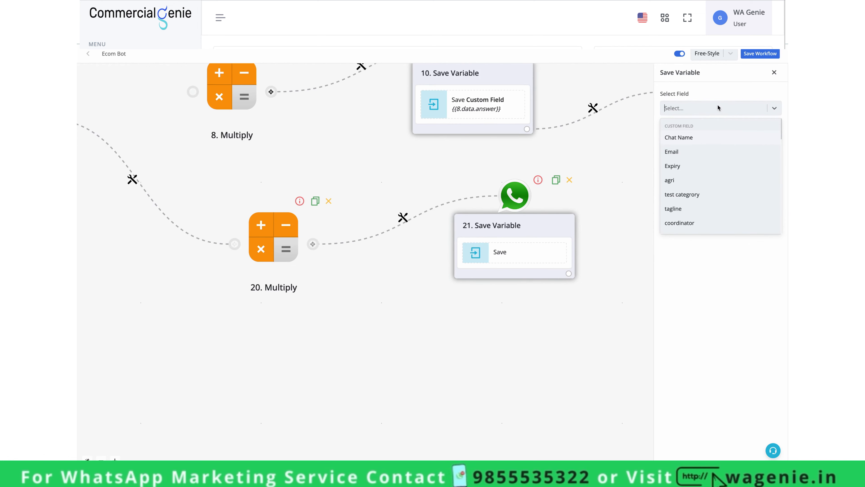
type("cus")
left_click(702, 138)
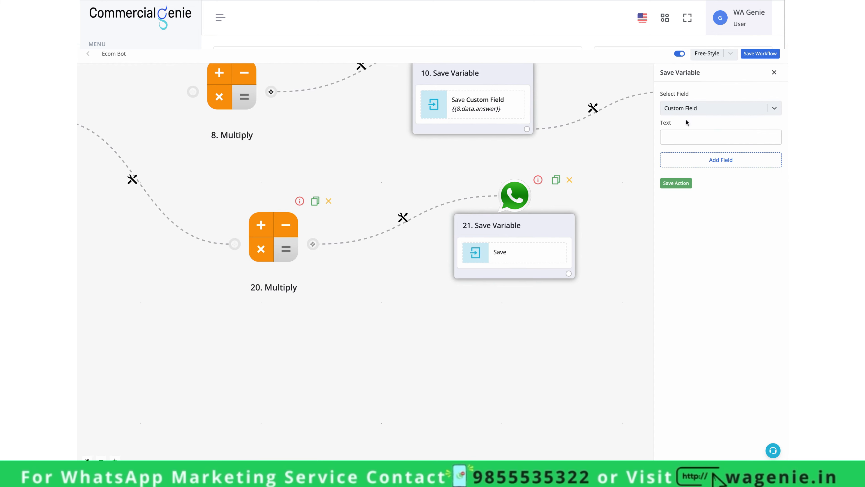
Map the Save Variable text to the Multiply output {{20.data.answer}} and save the action
left_click(686, 137)
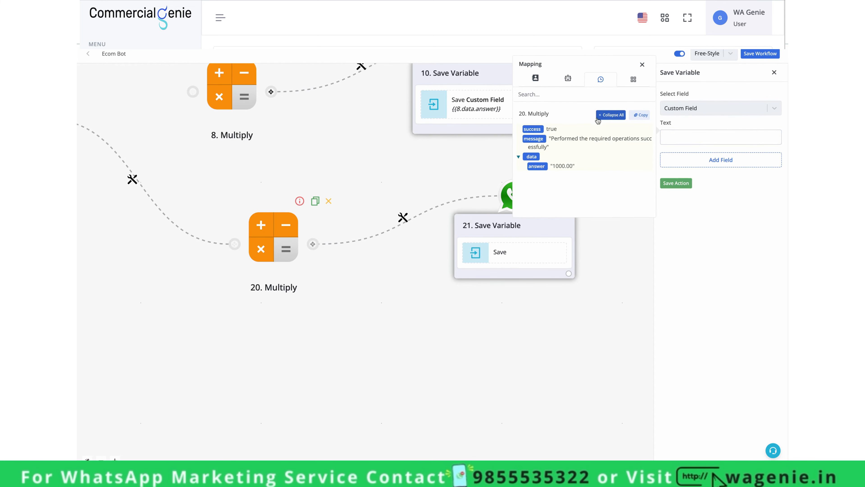
left_click(537, 166)
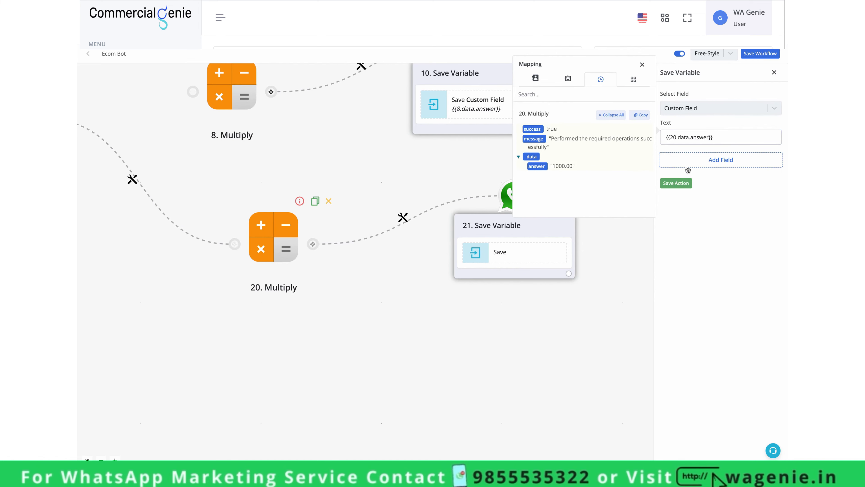
left_click(678, 184)
Review the Online Payment branch from the payment method question through the text message and Multiply node to Save Variable
left_click_drag(631, 294, 680, 344)
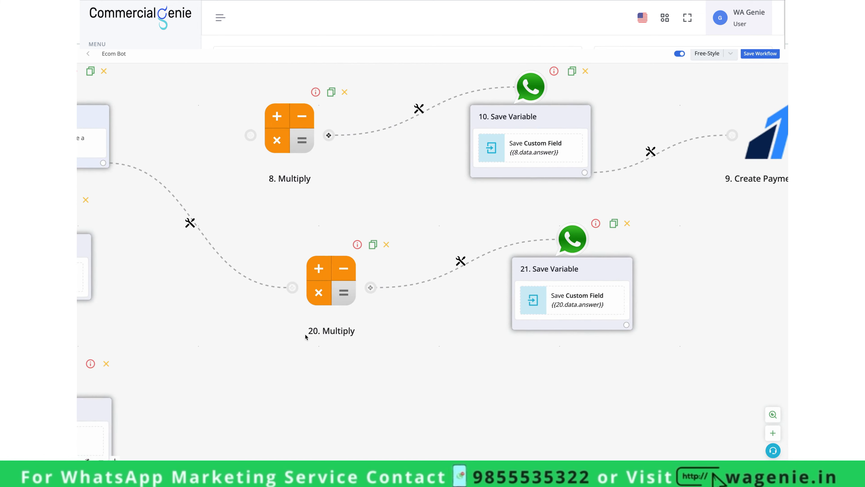
left_click_drag(283, 365, 517, 374)
left_click_drag(534, 310, 701, 309)
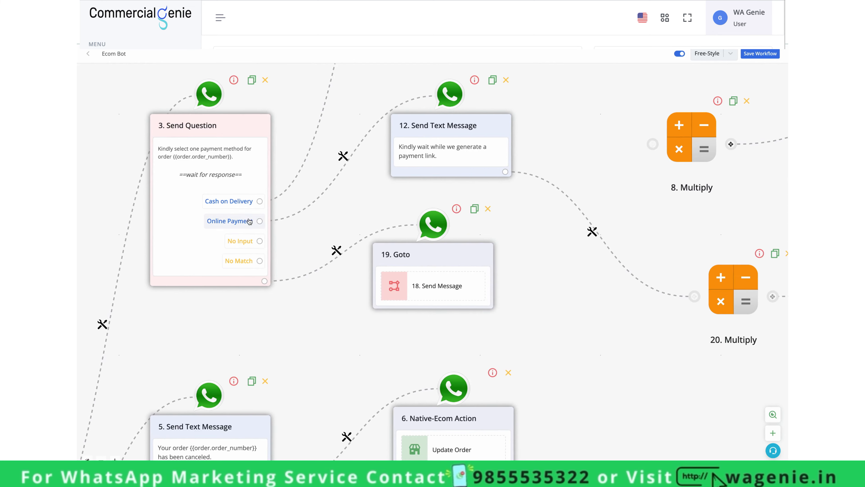
left_click_drag(528, 218, 313, 249)
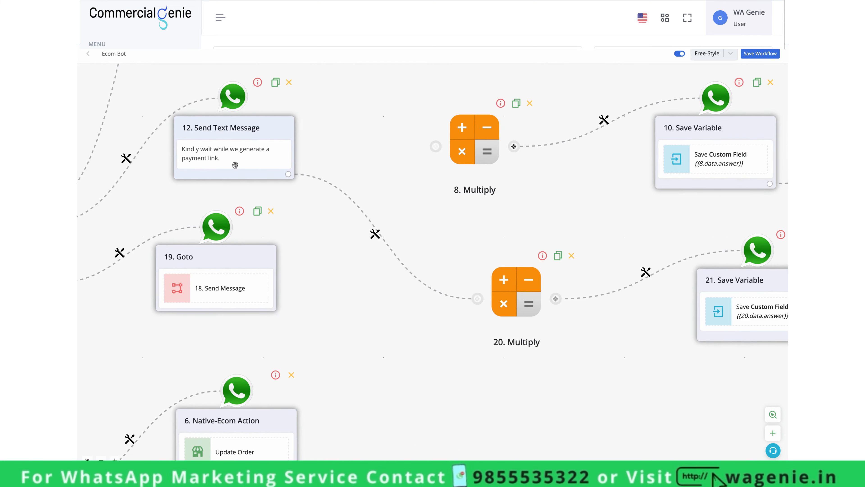
mouse_move(528, 298)
left_mouse_down()
mouse_move(395, 287)
mouse_move(512, 304)
left_mouse_up()
left_click_drag(587, 363, 421, 353)
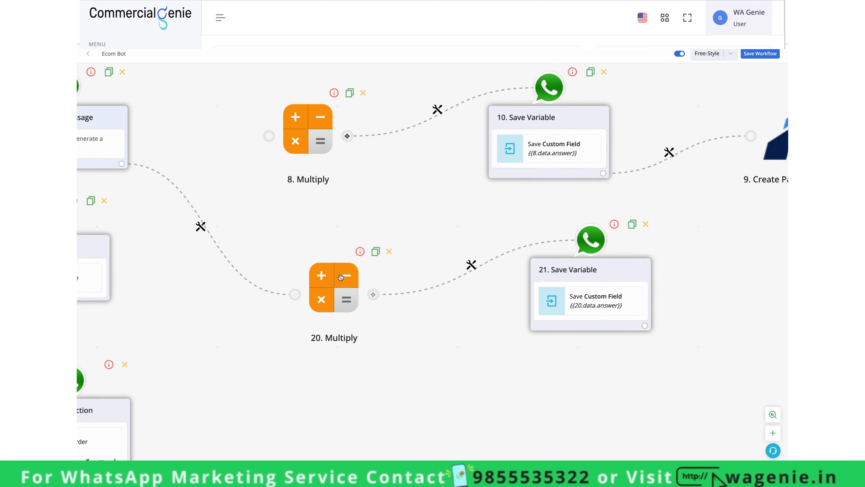
Add an empty node connected after the new Save Variable node (node 21)
left_click_drag(545, 353, 322, 384)
left_click_drag(455, 403, 442, 374)
left_click(363, 332)
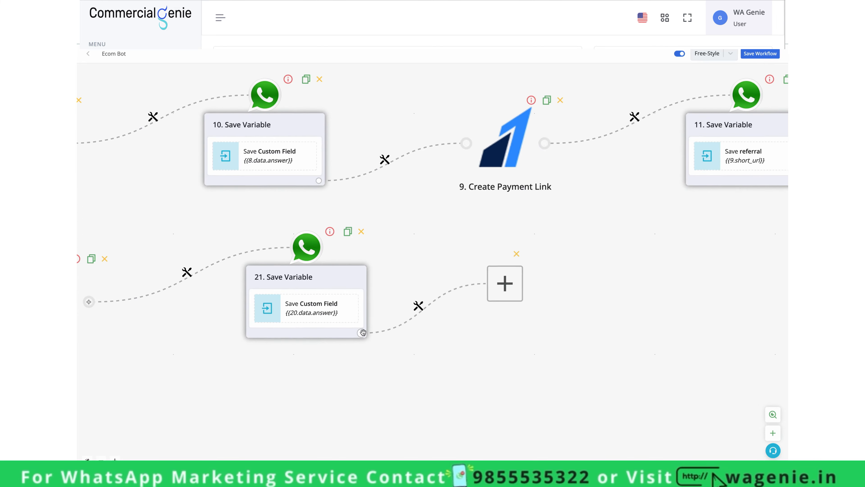
Search the automation apps for razorpay and set the empty node after Save Variable to Razorpay's Create Payment Link
left_click(413, 262)
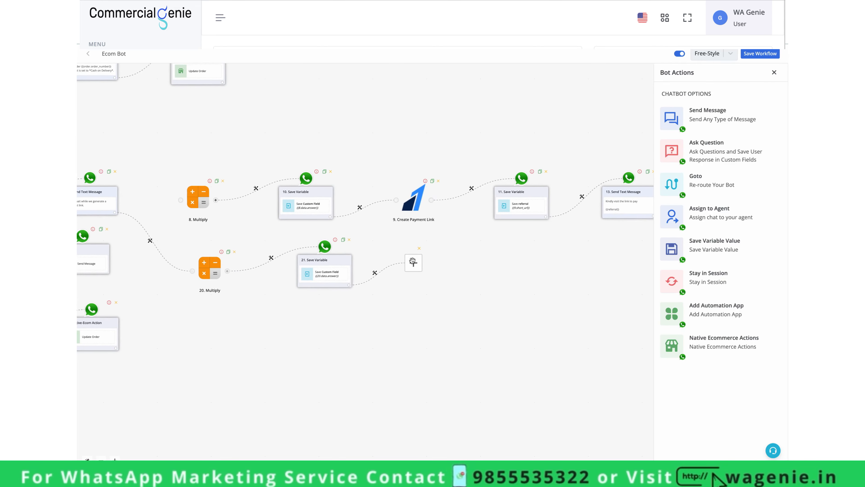
left_click(748, 311)
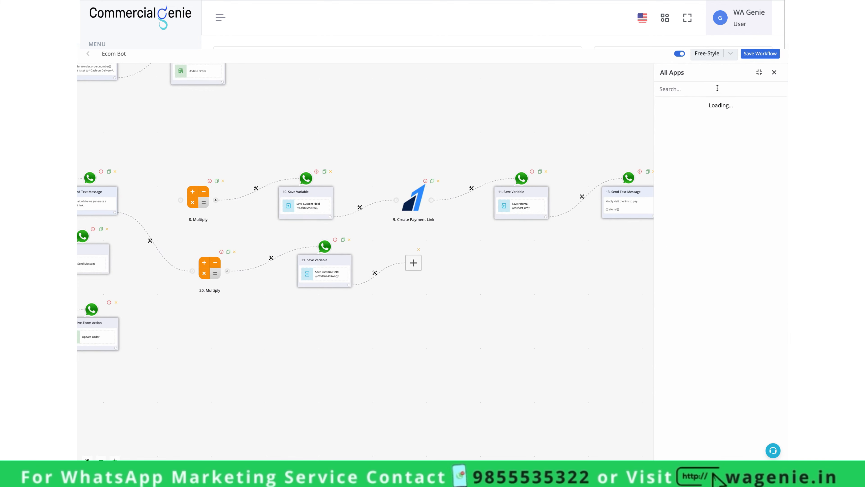
left_click(707, 88)
type("ra")
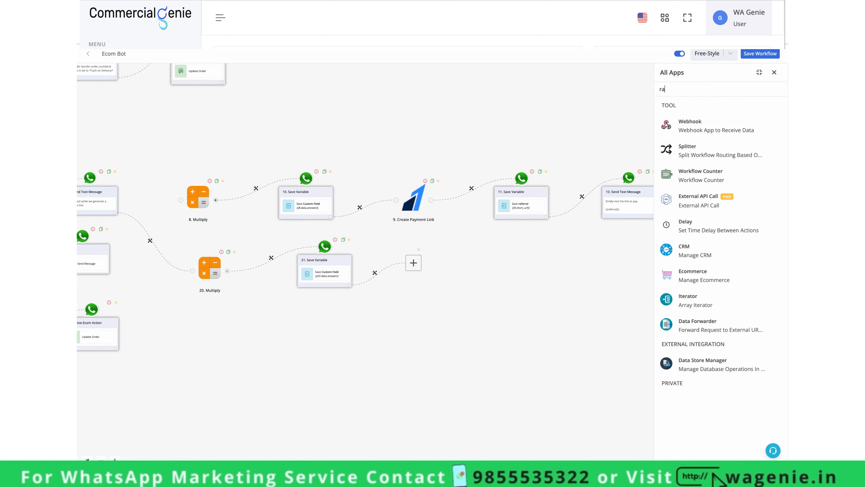
type("zzorpay")
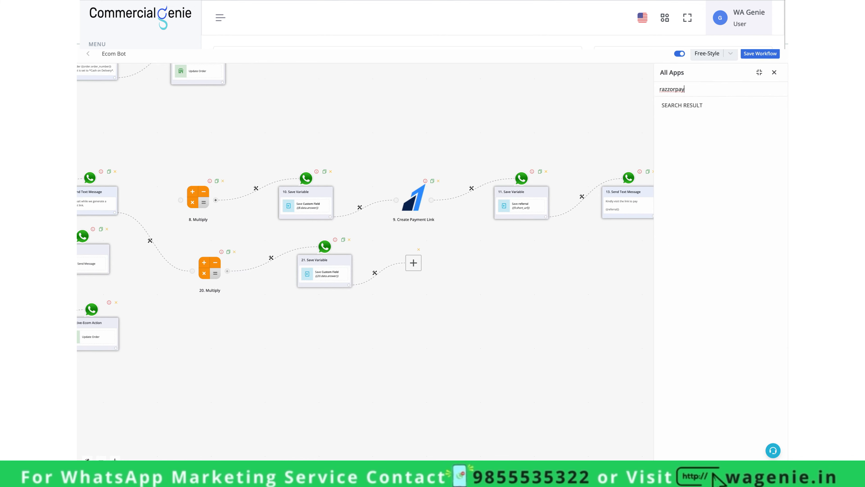
key("BackSpace")
key("BackSpace")
key("BackSpace")
key("BackSpace")
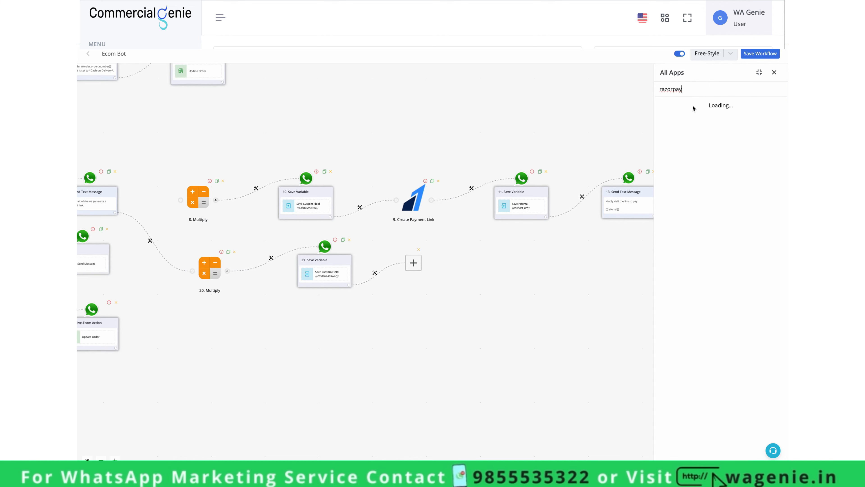
left_click(699, 130)
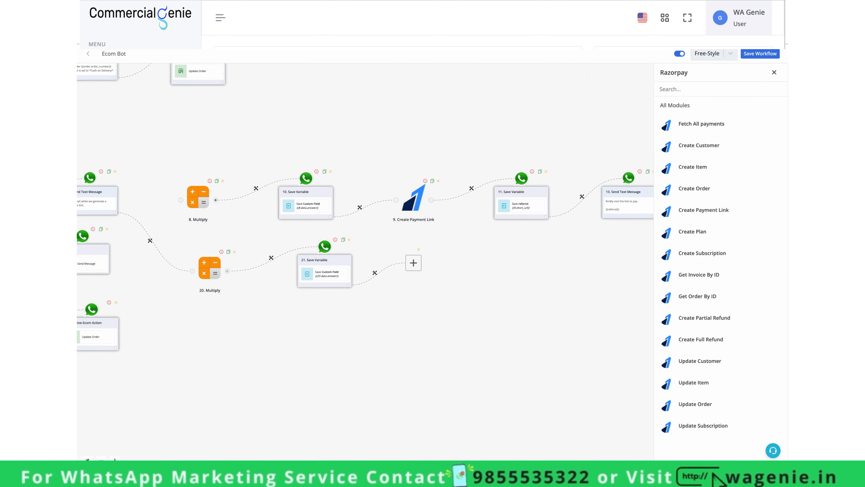
left_click(701, 213)
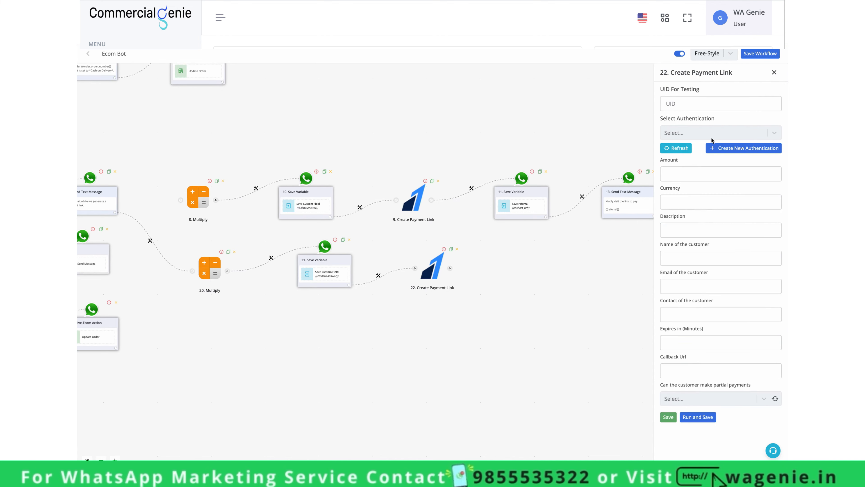
Start a new authentication labelled "video test 8" and paste in the live key ID copied from the Razorpay dashboard
left_click(718, 148)
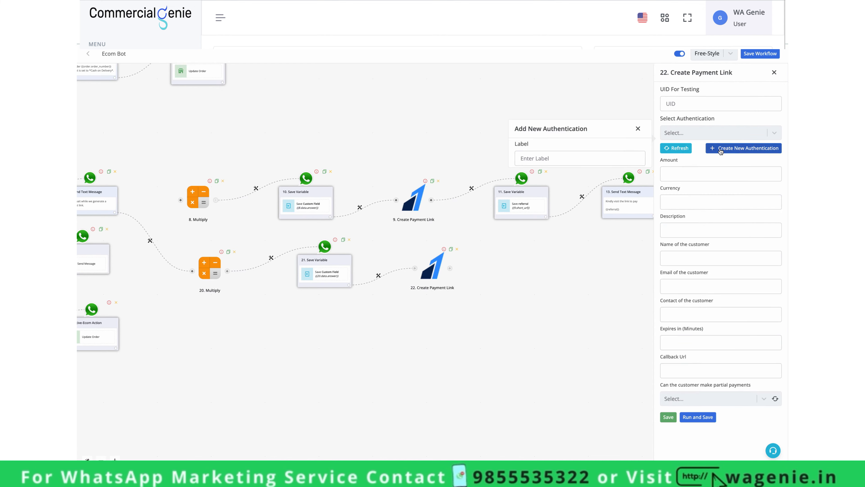
left_click(582, 162)
type("vid")
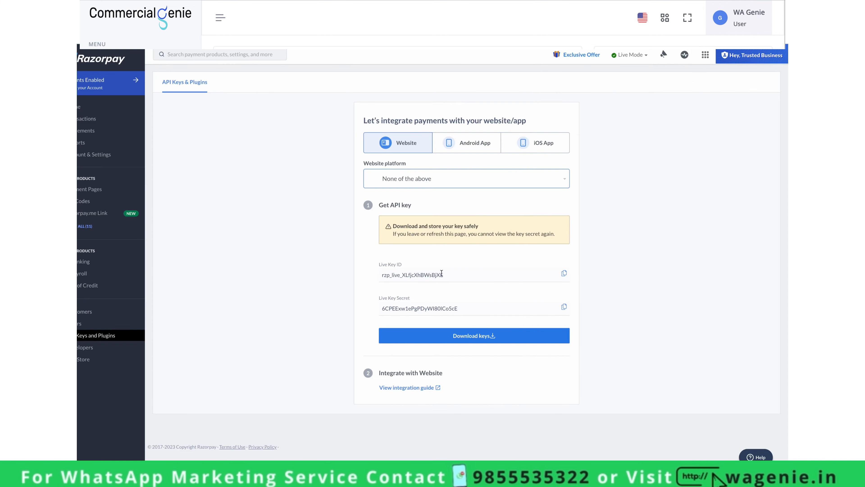
left_click(561, 273)
left_click(563, 275)
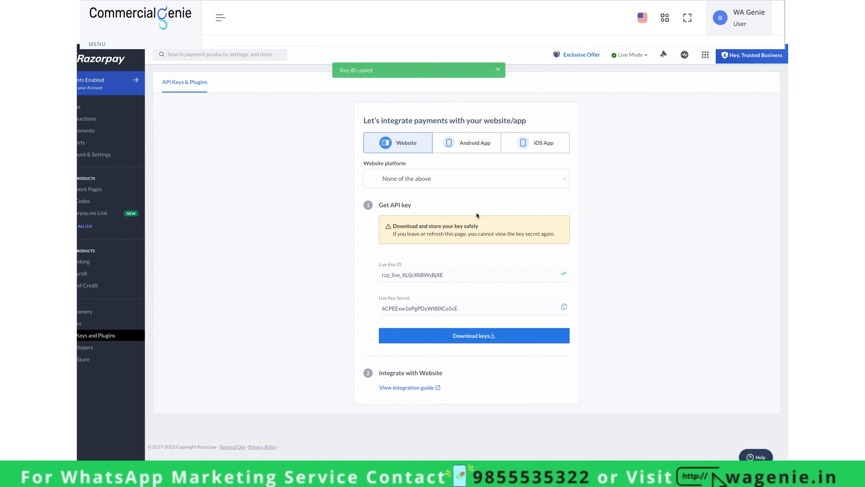
key("ctrl+Tab")
key("ctrl+v")
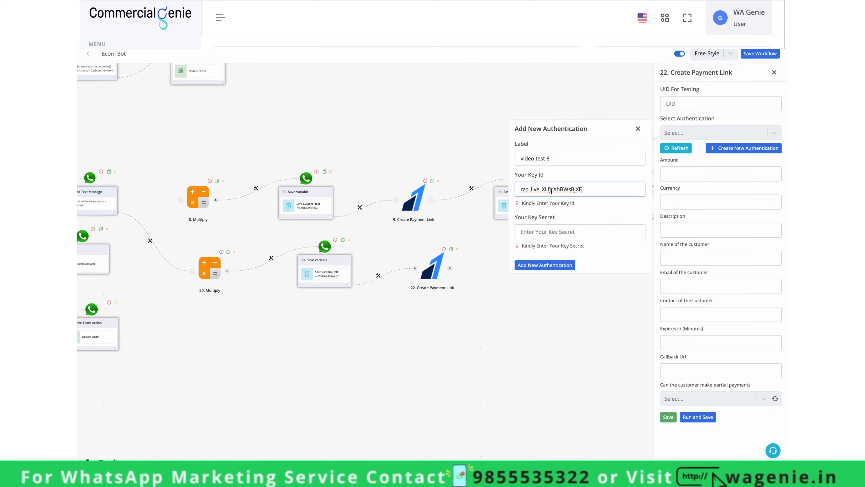
Paste the live key secret from the Razorpay dashboard, add the authentication, and select "video test 8" for the payment link
key("ctrl+Tab")
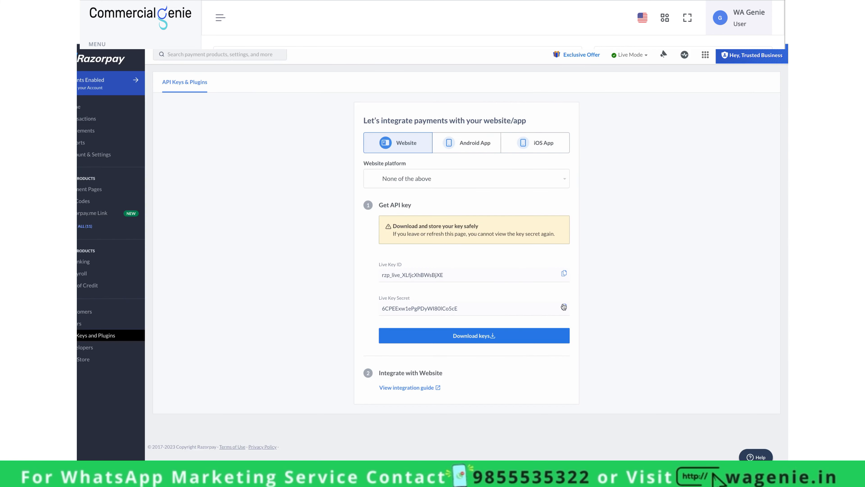
left_click(563, 307)
key("ctrl+Tab")
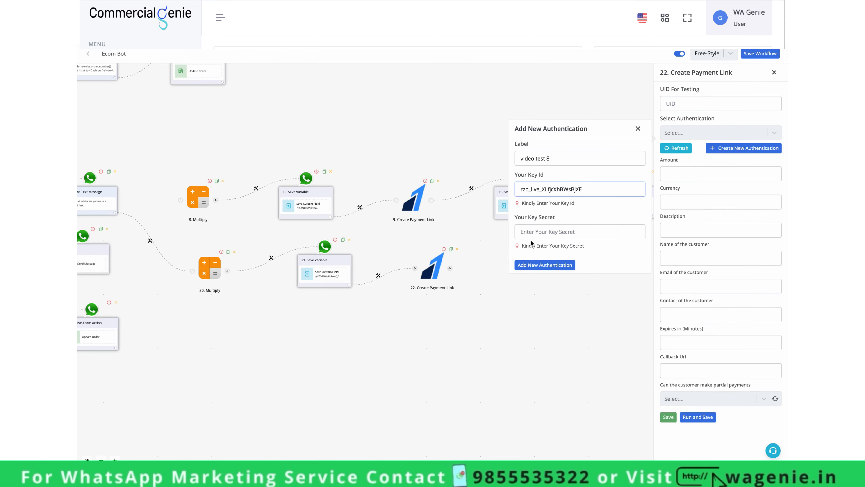
left_click(533, 231)
key("ctrl+v")
left_click(545, 264)
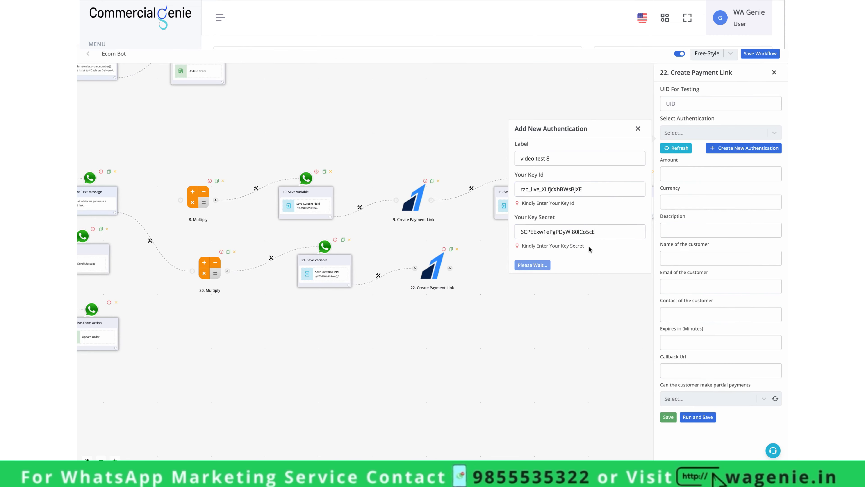
left_click(712, 129)
left_click(703, 152)
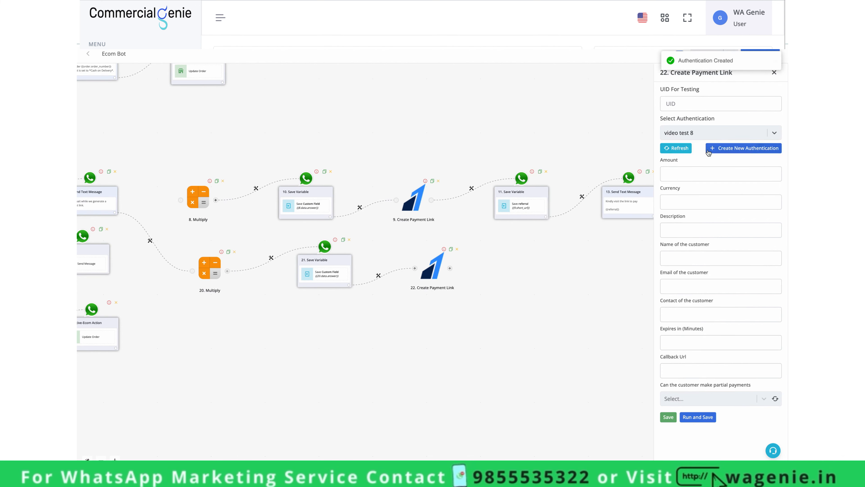
Map the payment link's Amount to the contact variable {{custom_field}}
left_click(685, 174)
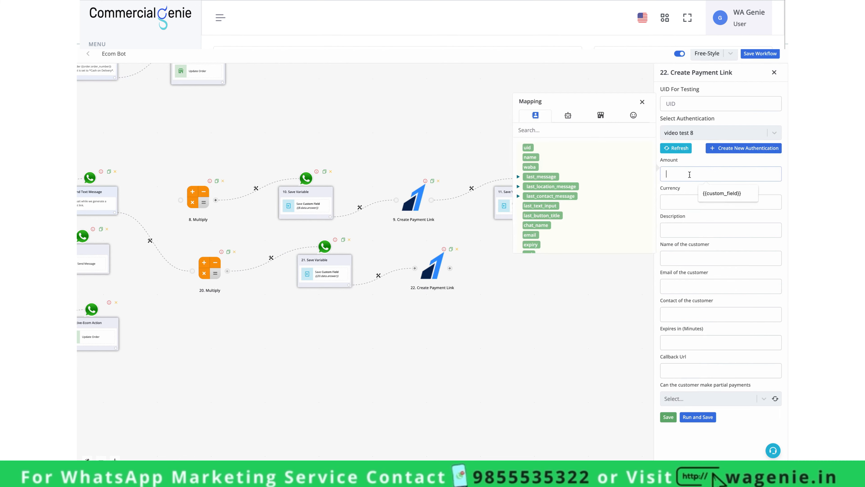
left_click(600, 115)
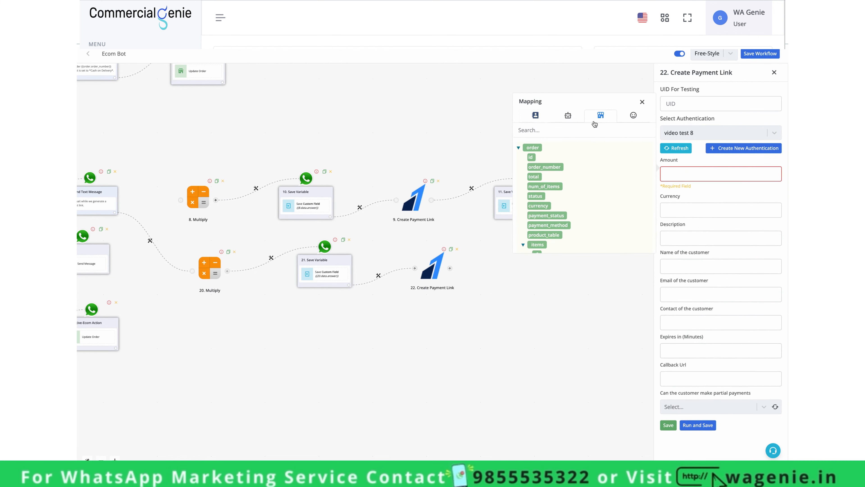
left_click(536, 114)
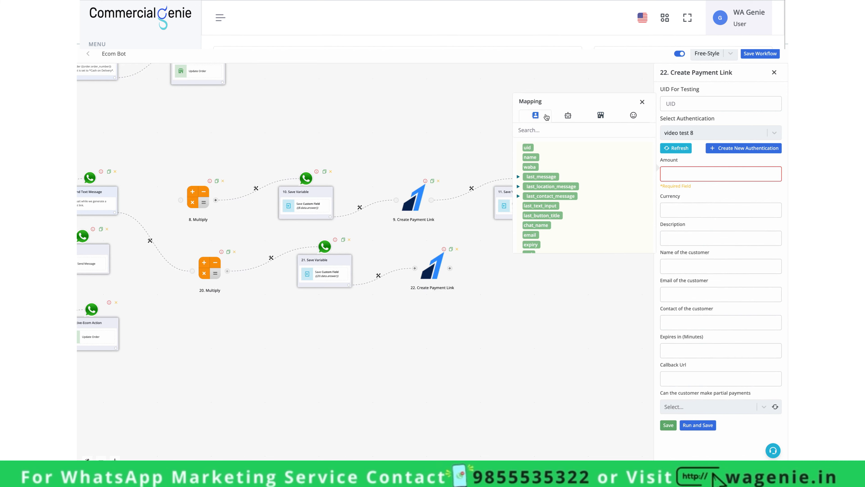
left_click(547, 129)
type("custom")
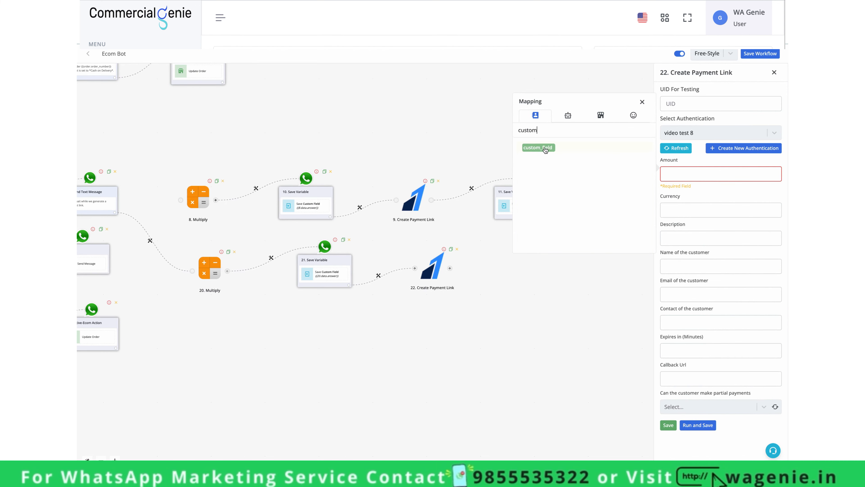
left_click(545, 149)
Map the payment link's Currency to the order variable {{order.currency}}
left_click(708, 213)
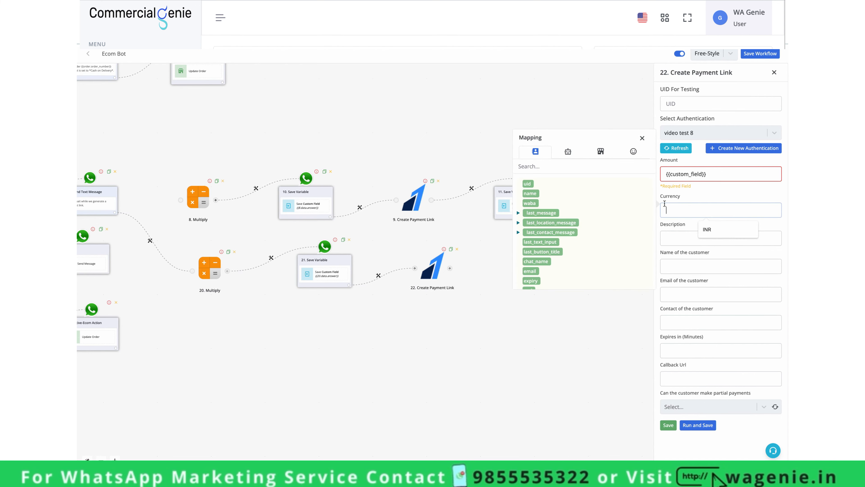
left_click(600, 151)
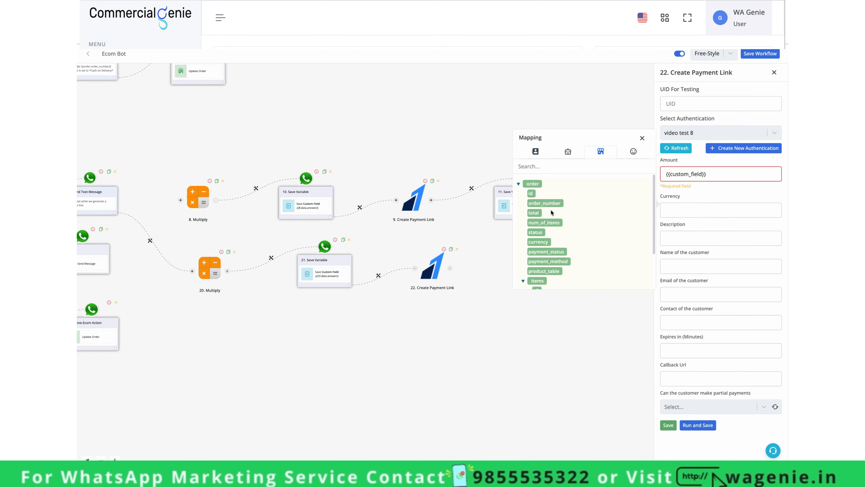
left_click(538, 241)
double_click(674, 210)
triple_click(674, 210)
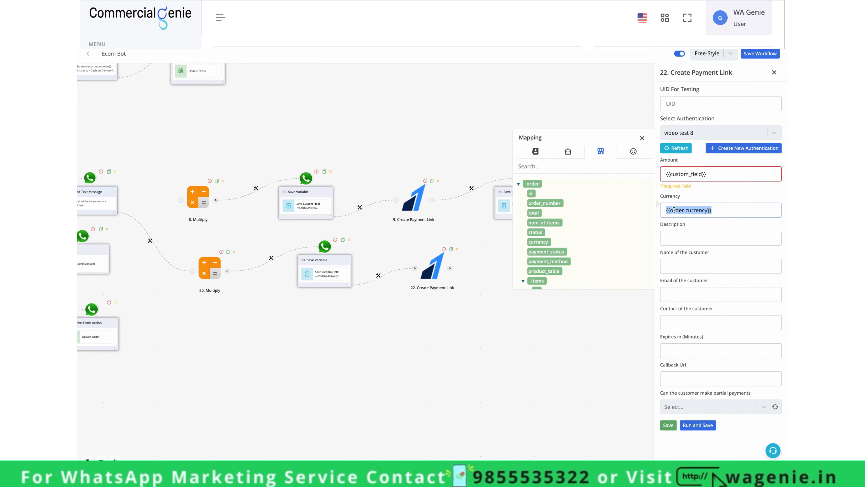
Enter "Order Number - 12345" as the payment link's description
left_click(677, 232)
type("Ord")
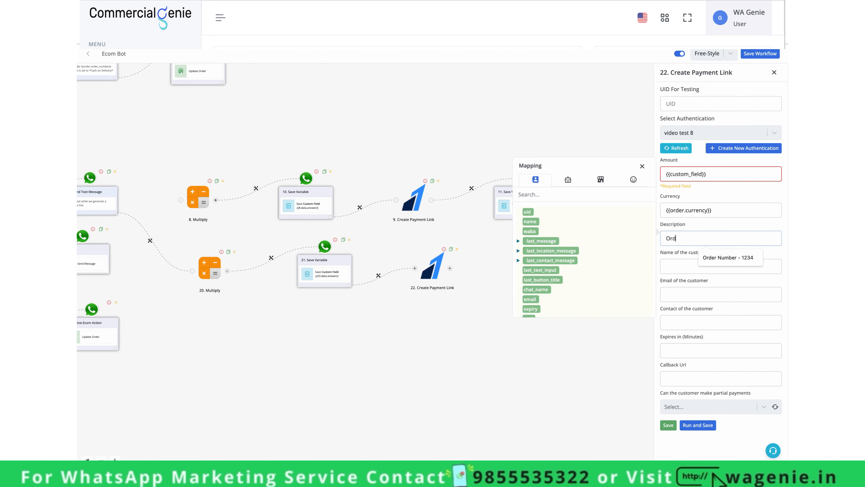
type("er Number")
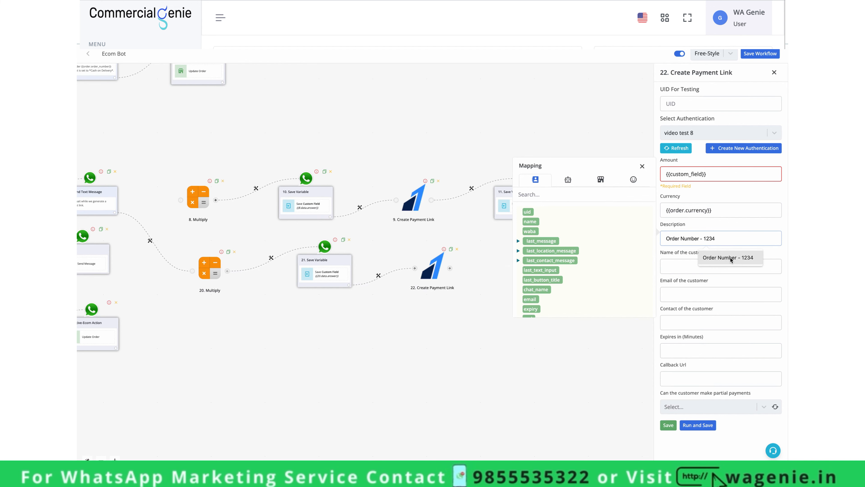
type(" - 12")
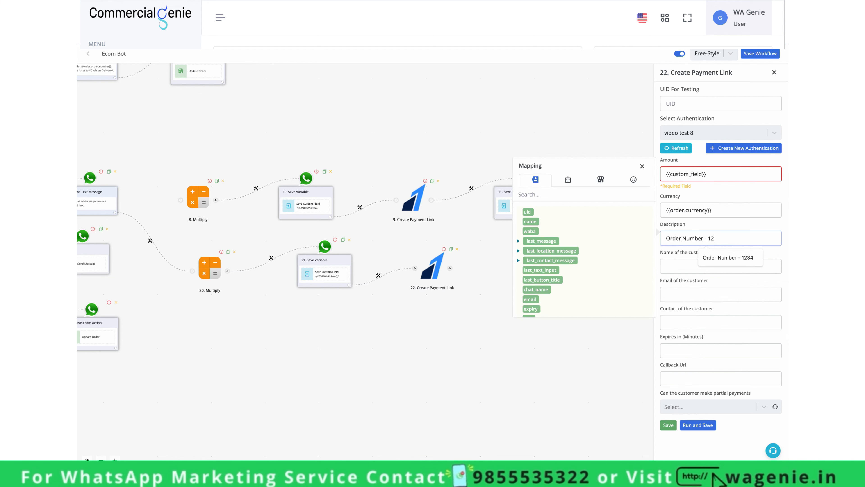
type("345")
Replace the mapped Amount with the test value 1000 and the mapped Currency with INR
left_click(724, 175)
key("ctrl+a")
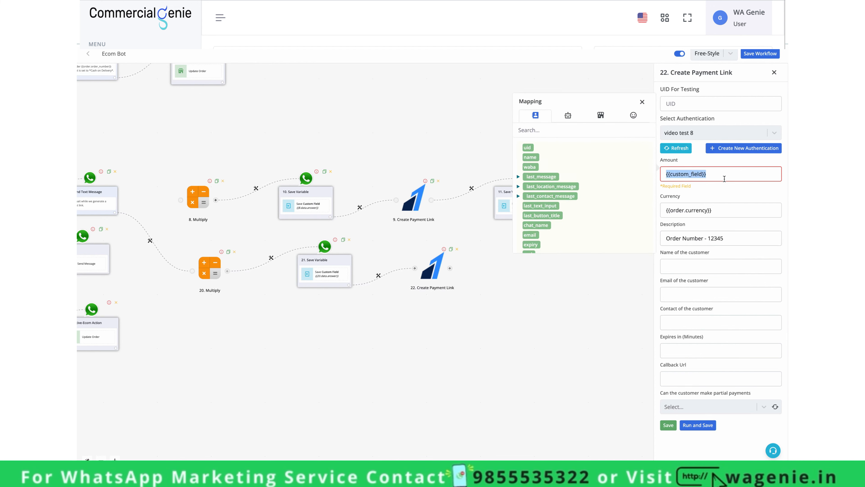
type("1000")
left_click(717, 206)
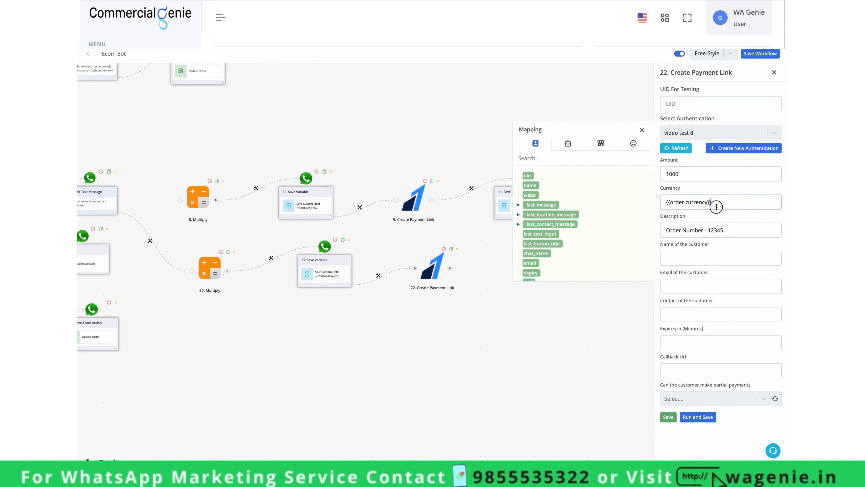
key("ctrl+a")
type("IN")
Fill in the customer's name, e-mail and contact number with test details
left_click(689, 257)
type("test")
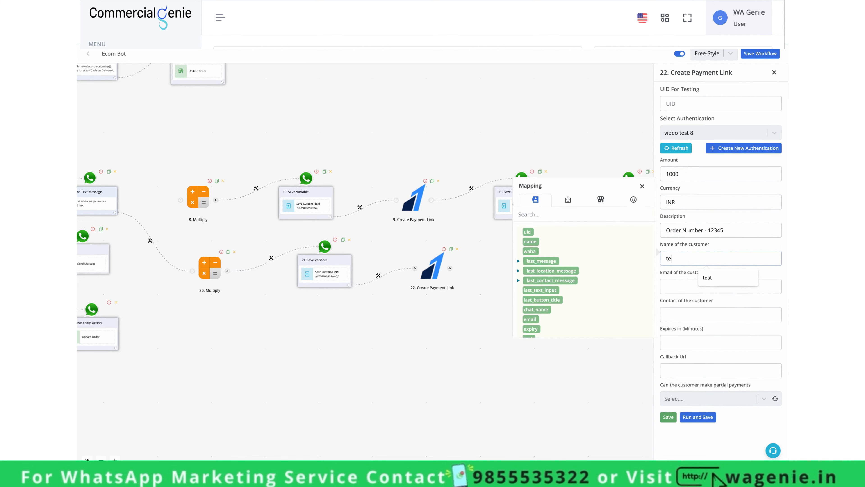
left_click(691, 286)
type("test@te")
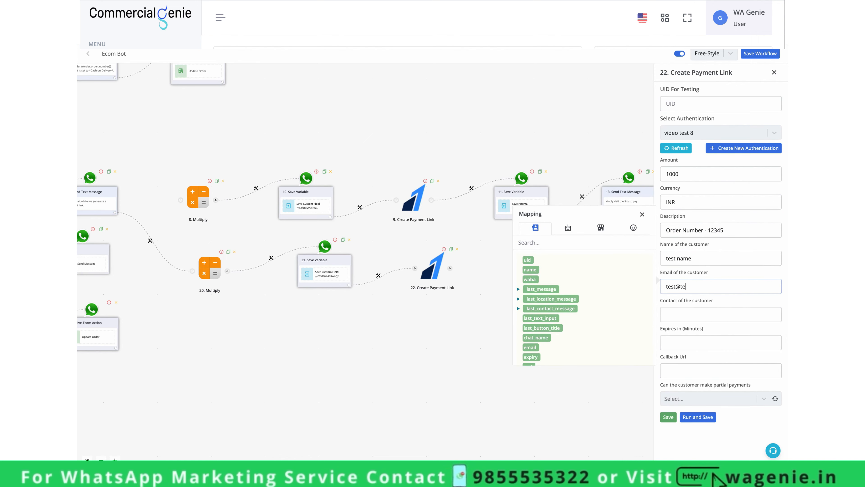
type("st.com")
left_click(696, 310)
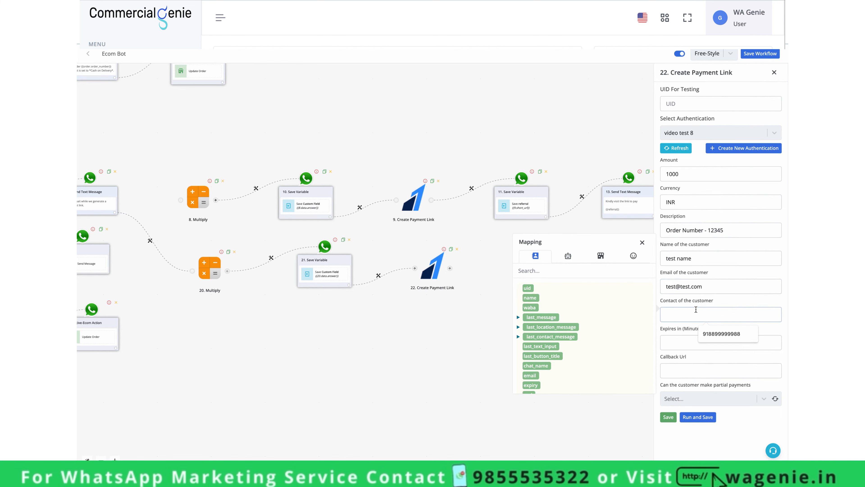
left_click(704, 333)
Set the payment link to expire in 15 minutes and set customer partial payments to False
left_click(704, 339)
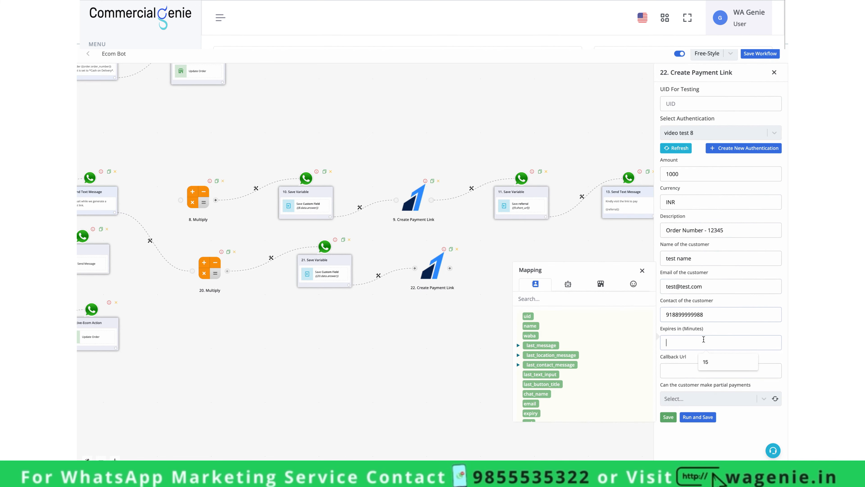
left_click(703, 360)
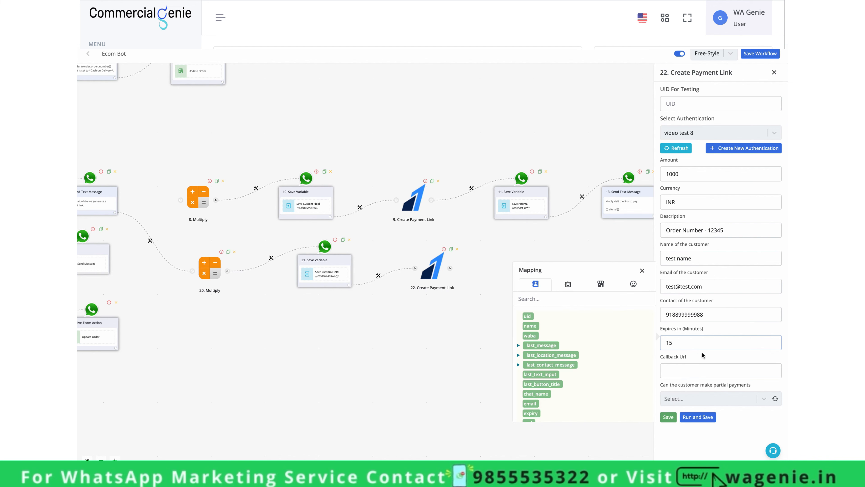
left_click(729, 397)
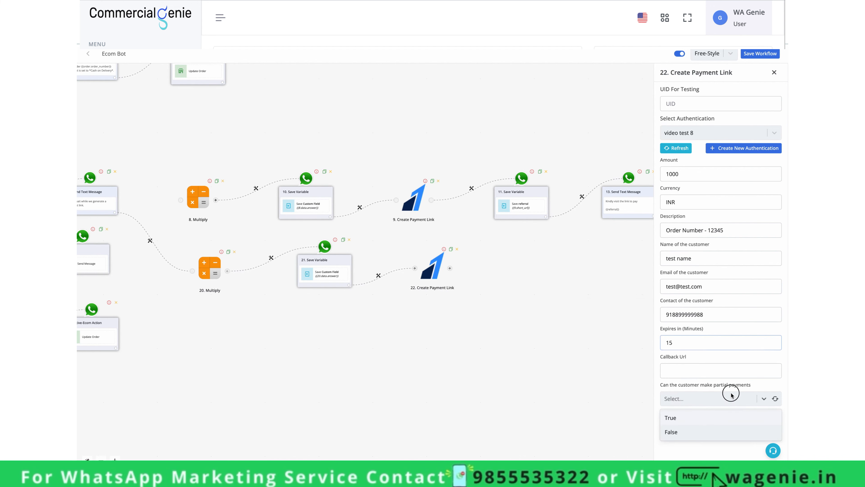
left_click(718, 431)
triple_click(670, 359)
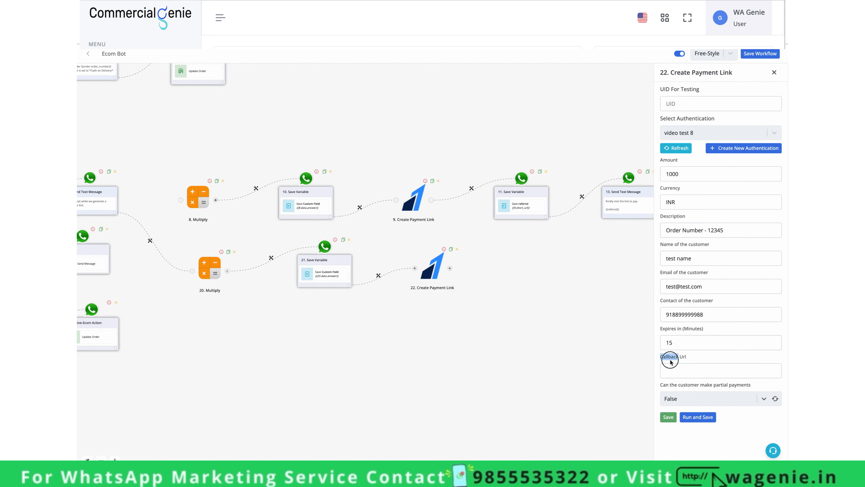
left_click(672, 368)
left_click(681, 356)
left_click(680, 369)
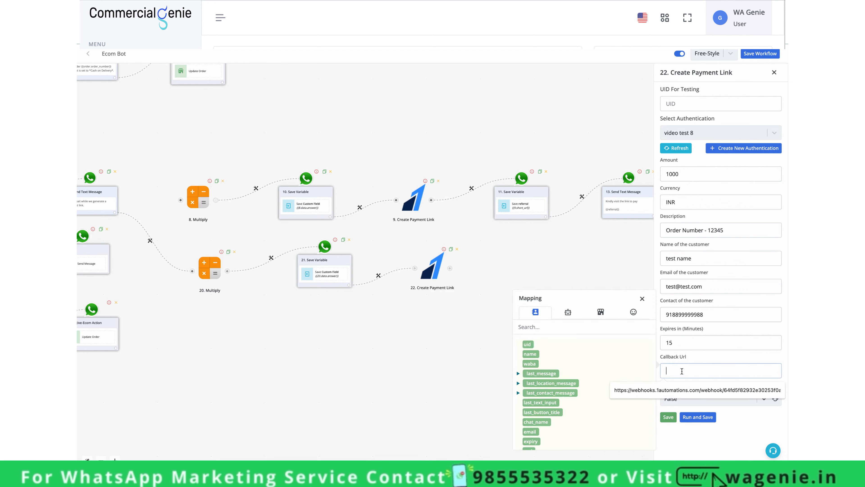
left_click(704, 360)
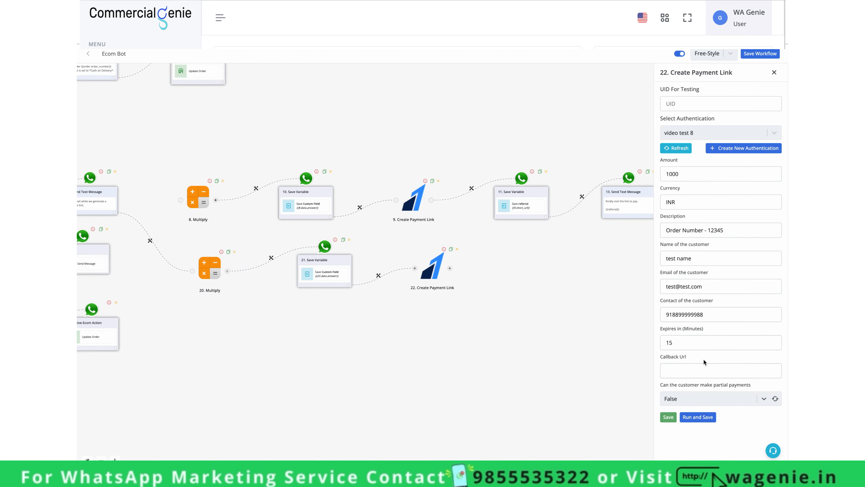
left_click(702, 371)
left_click(690, 358)
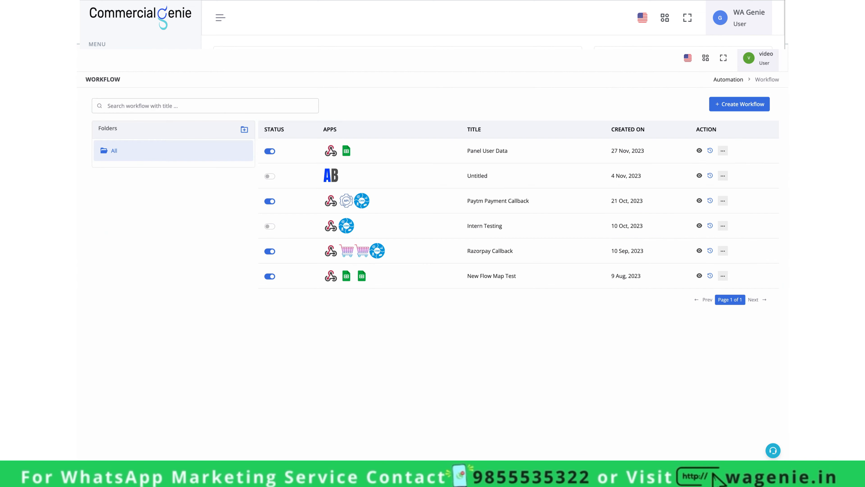
Open the Razorpay Callback workflow and remove the connection between Custom Webhook and Update an Order Field
mouse_move(82, 100)
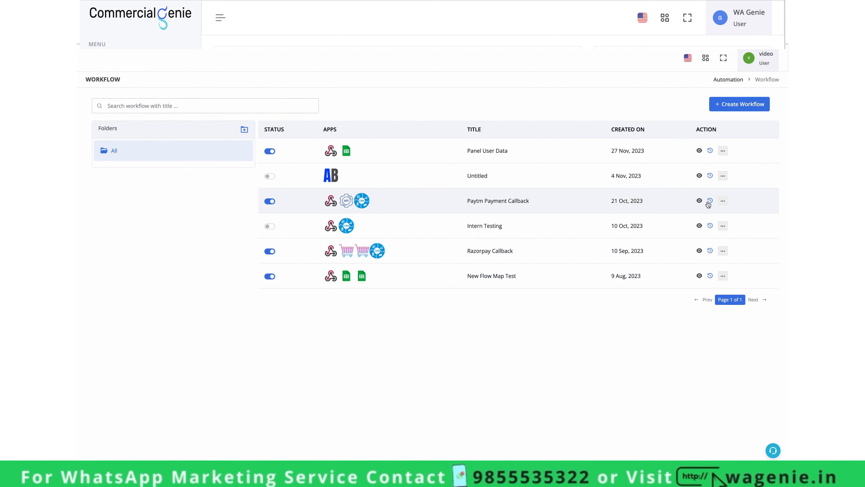
right_click(740, 108)
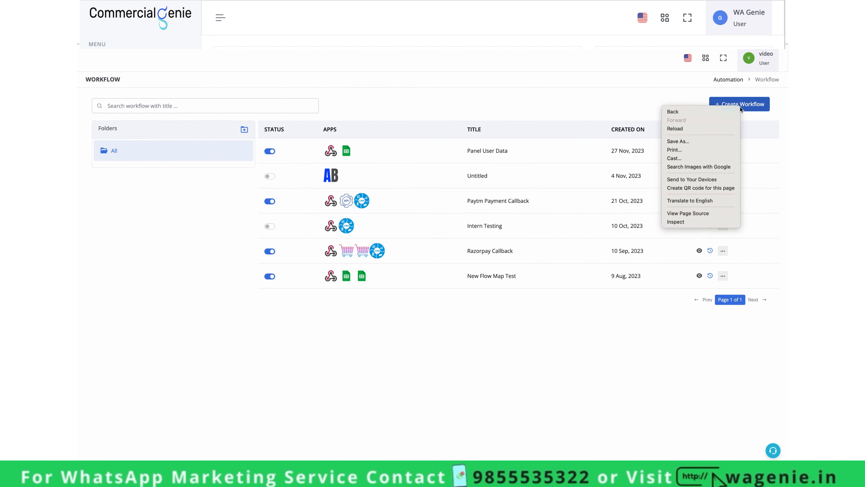
left_click(703, 254)
left_click(701, 252)
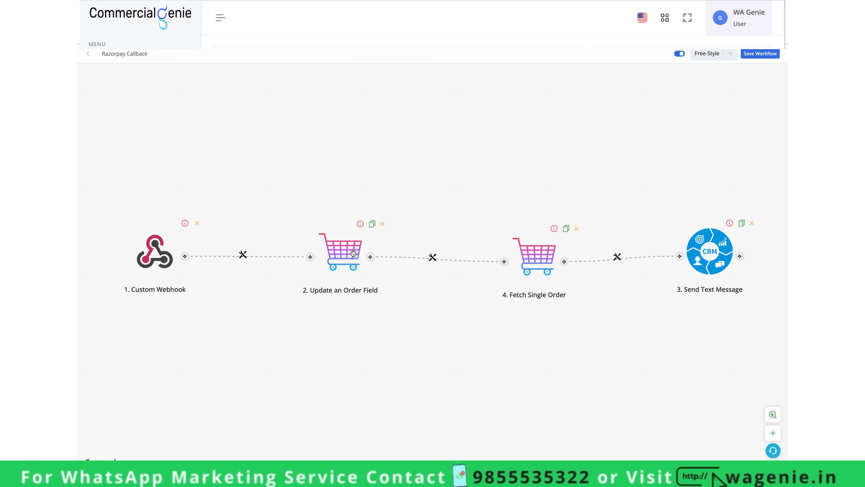
left_click(242, 255)
left_click(276, 305)
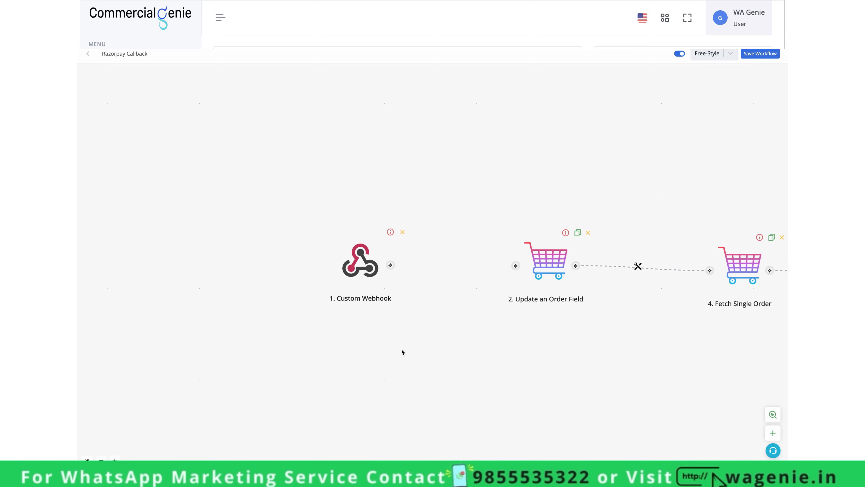
Open the Custom Webhook node titled Razorpay Callback and copy its webhook URL
left_click(367, 273)
scroll(446, 266, "up", 5)
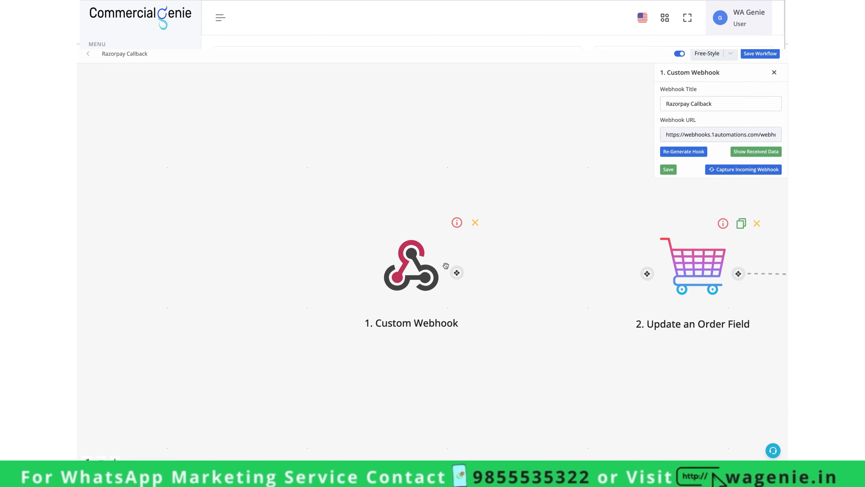
left_click(729, 103)
triple_click(730, 103)
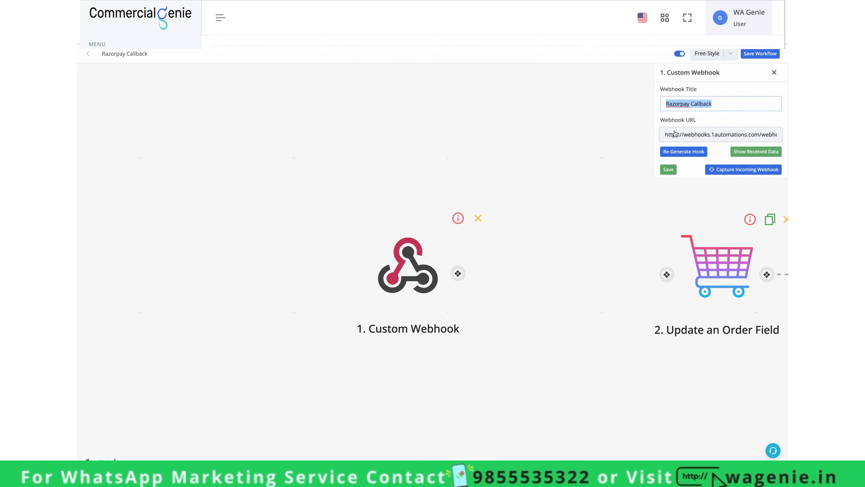
left_click_drag(667, 135, 784, 133)
key("ctrl+c")
left_click(756, 137)
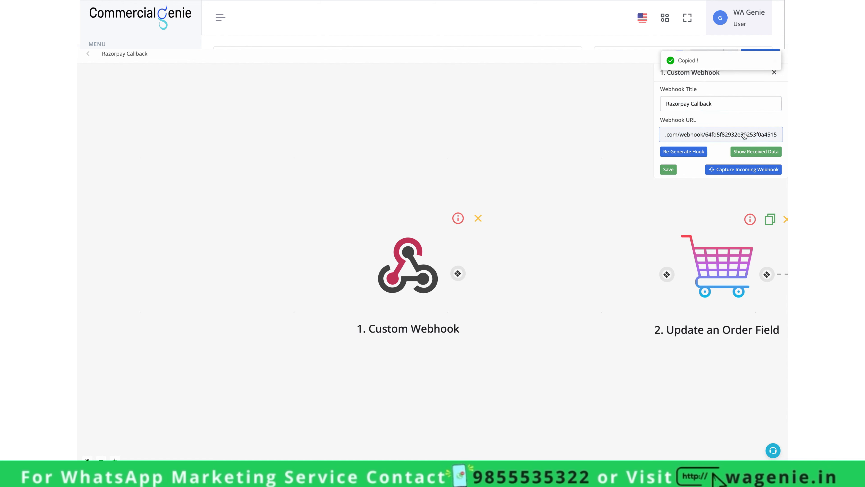
left_click(737, 171)
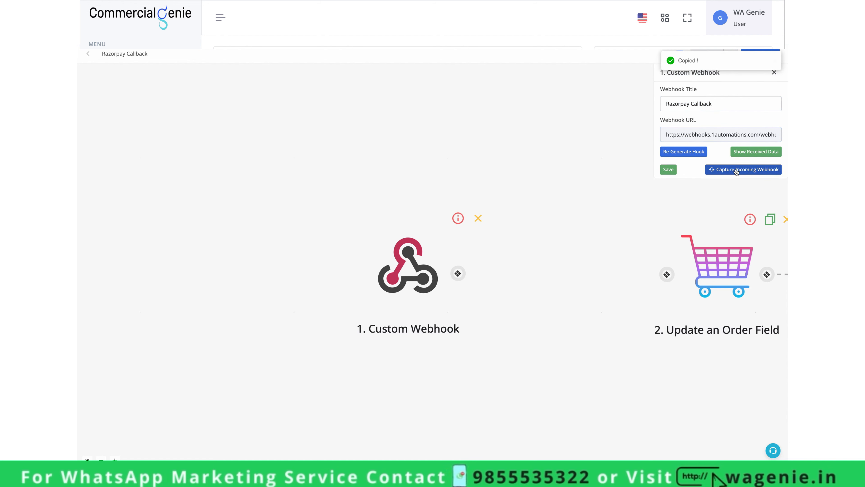
left_click(737, 171)
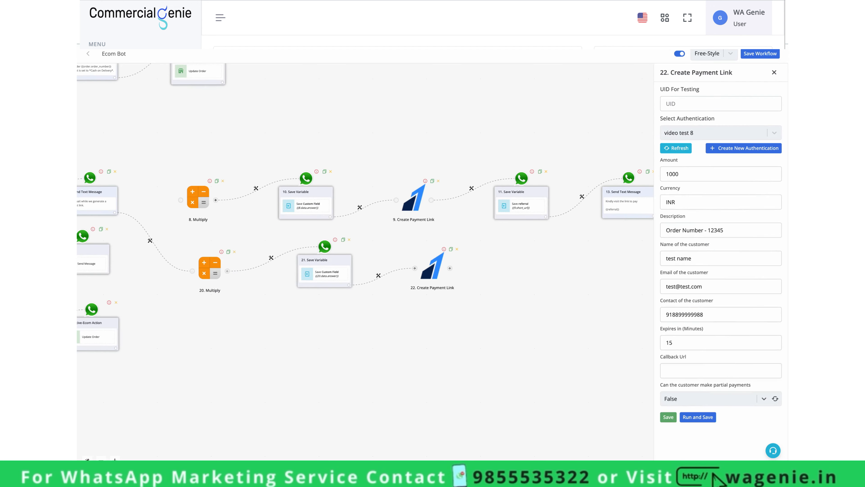
Return to the Ecom Bot, paste the copied webhook URL as the payment link's callback URL and append "?orderid="
left_click(728, 372)
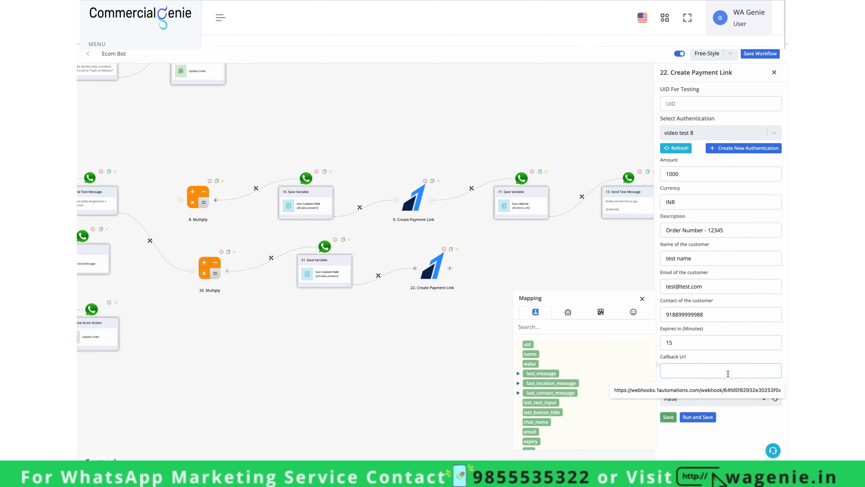
key("ctrl+v")
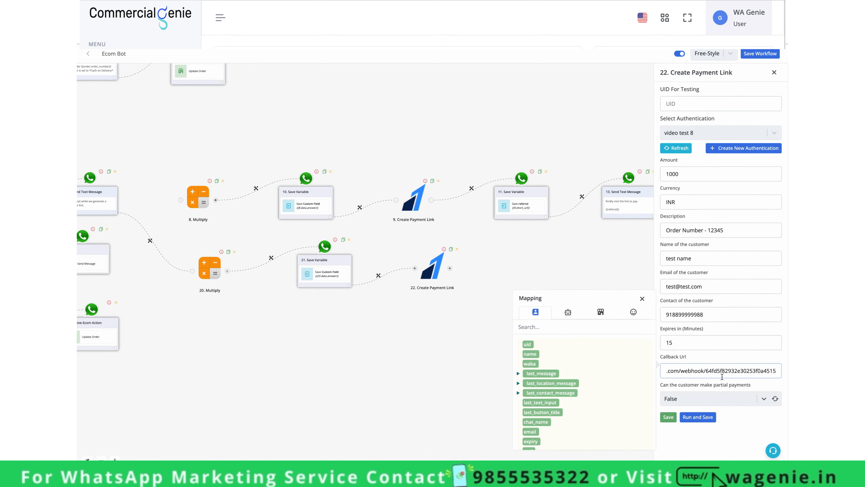
type("?")
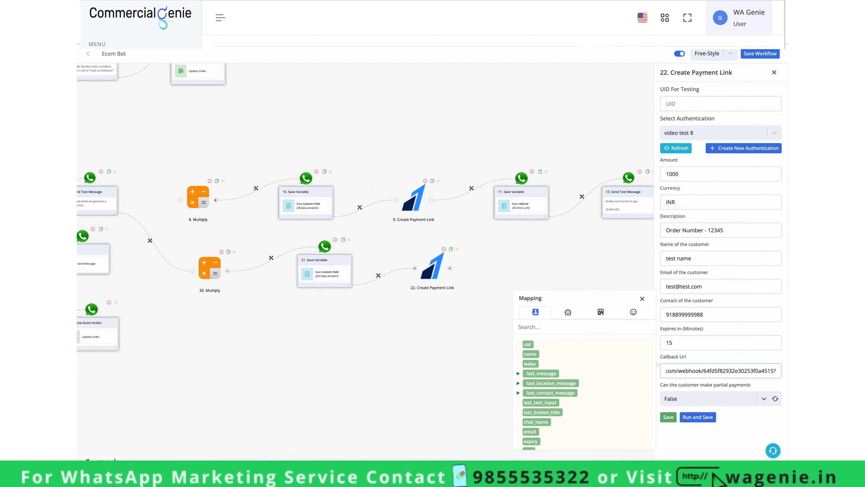
type("order_id")
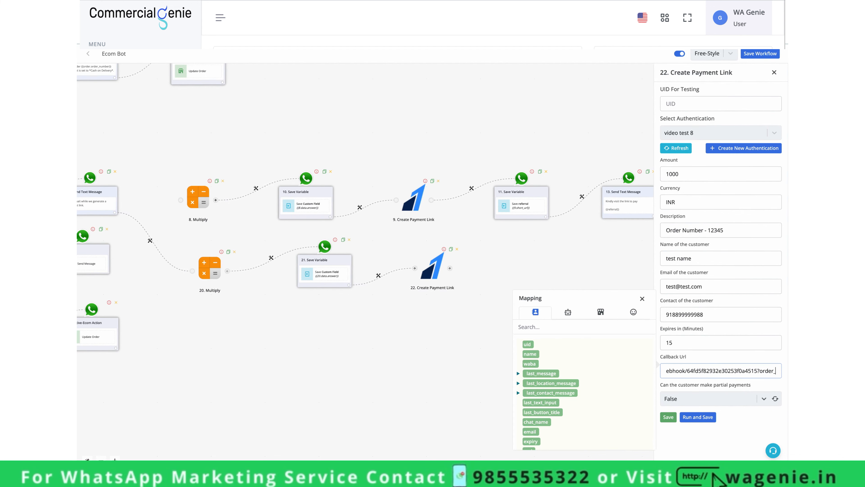
key("BackSpace")
key("BackSpace")
key("BackSpace")
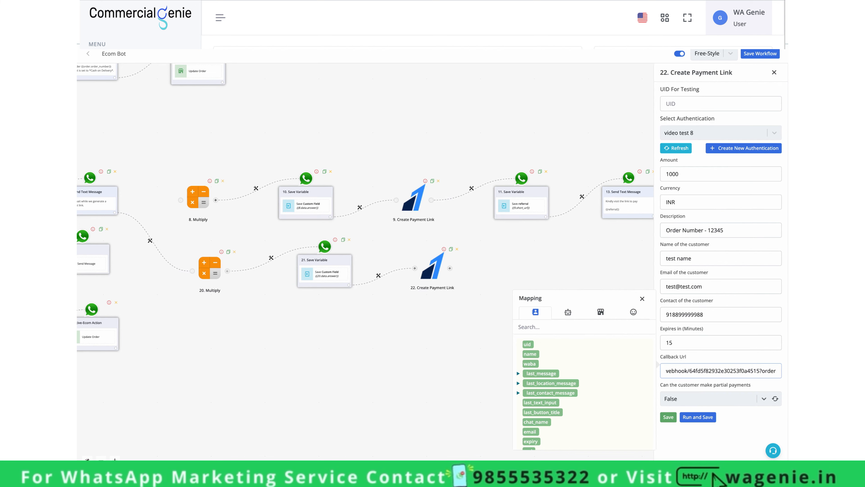
type("id=")
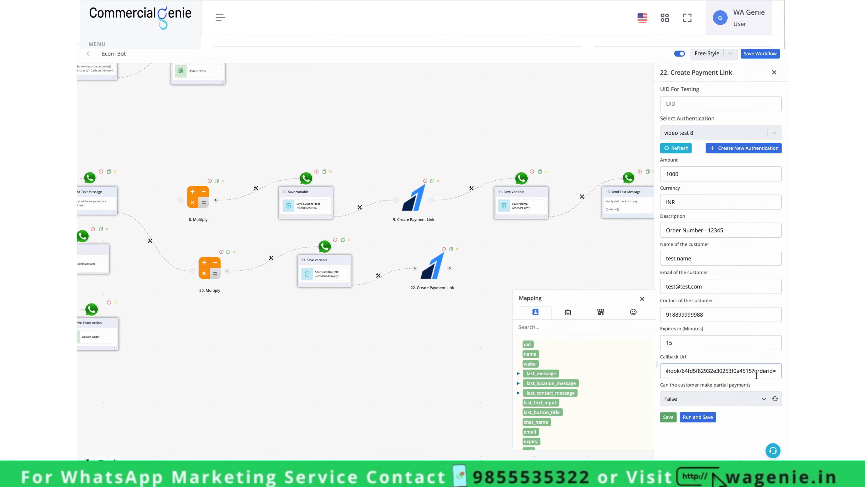
Complete the callback URL so that its parameters read "orderid={{order.id}}&number={{waba}}"
left_click_drag(754, 370, 773, 370)
left_click(605, 316)
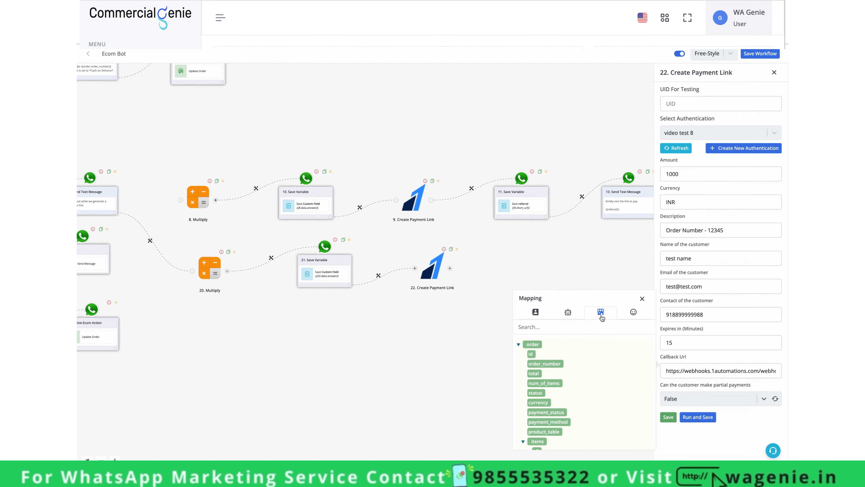
left_click(755, 370)
key("super+Right")
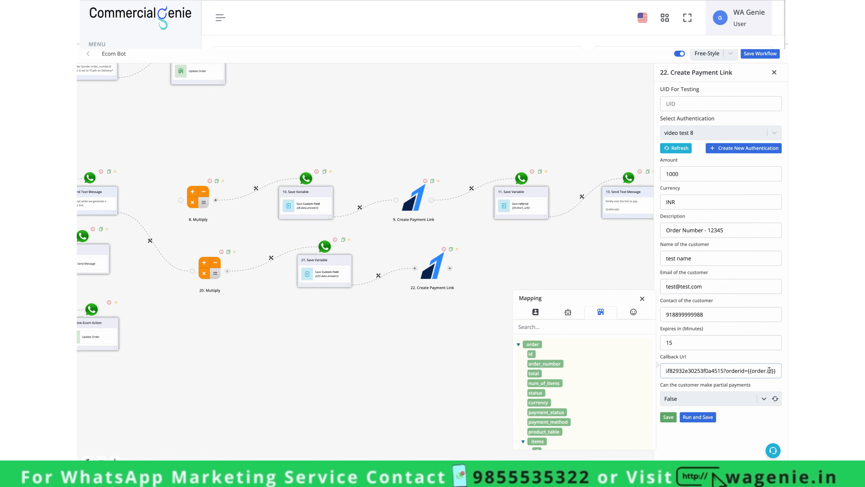
type("&")
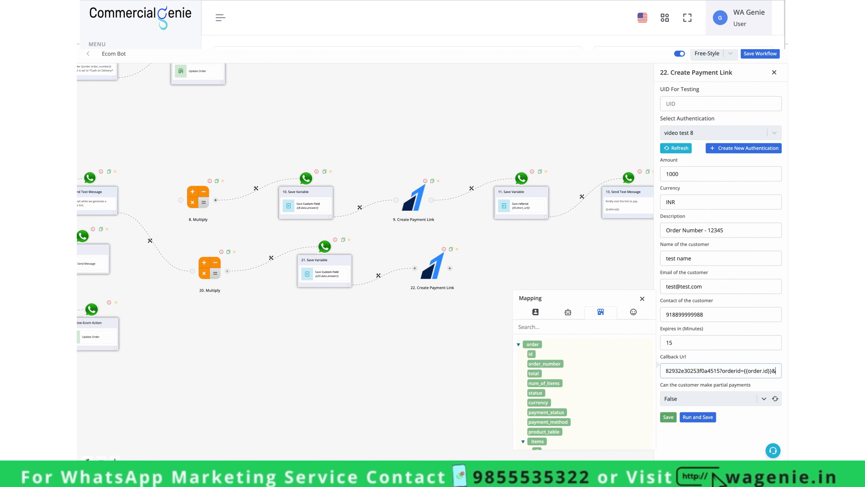
key("super+a")
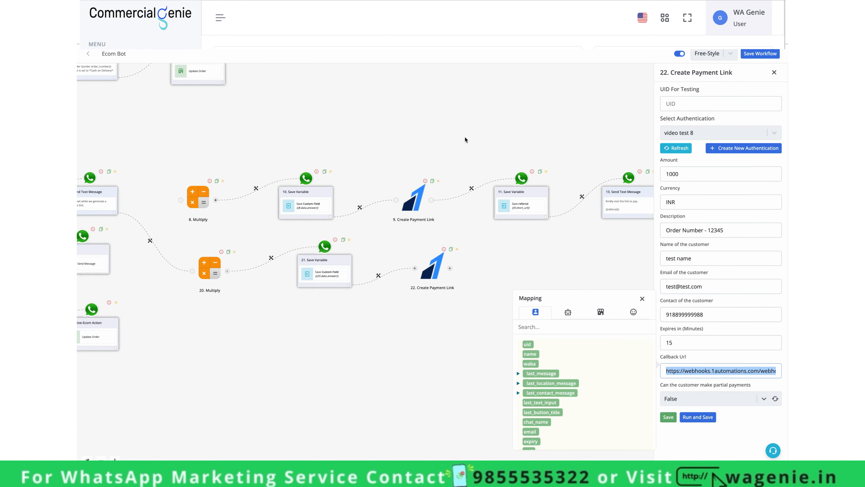
key("super+v")
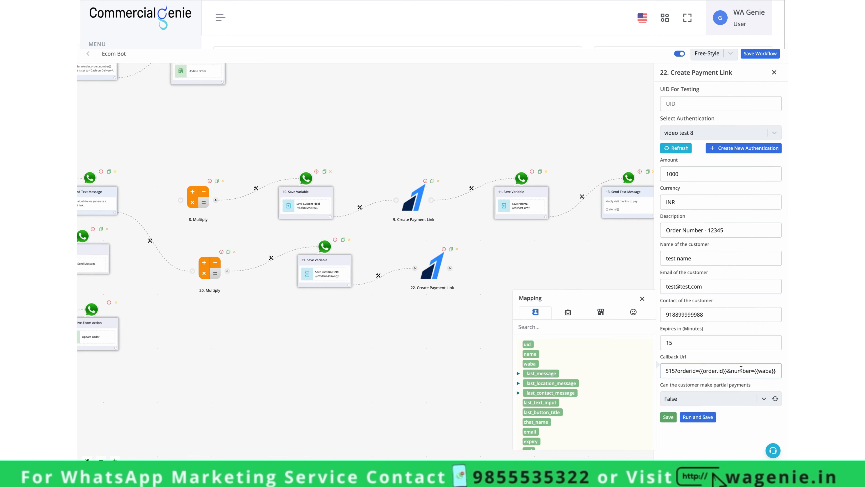
Check the callback URL's order and number parameters, and run and save the payment link node with the test data
left_click_drag(699, 371, 719, 371)
left_click(601, 311)
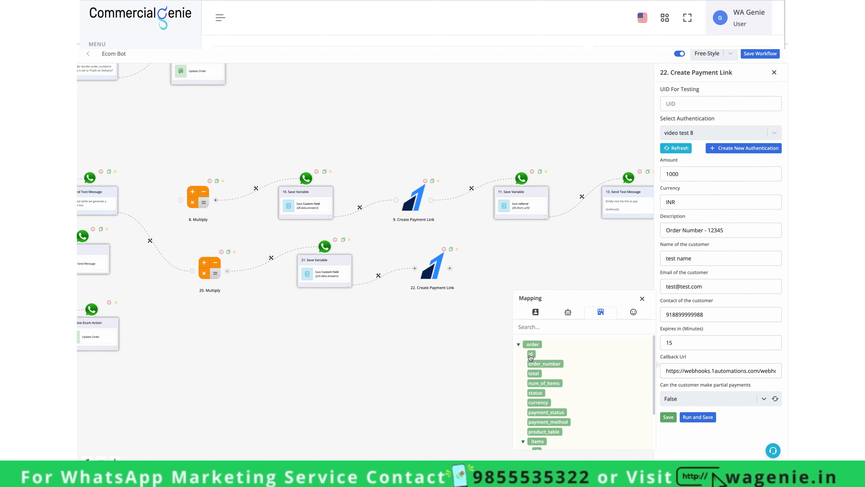
left_click(780, 371)
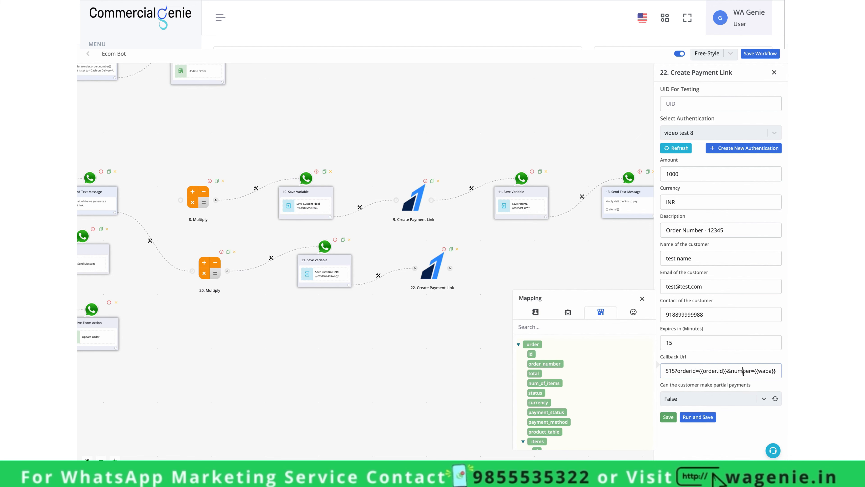
triple_click(759, 371)
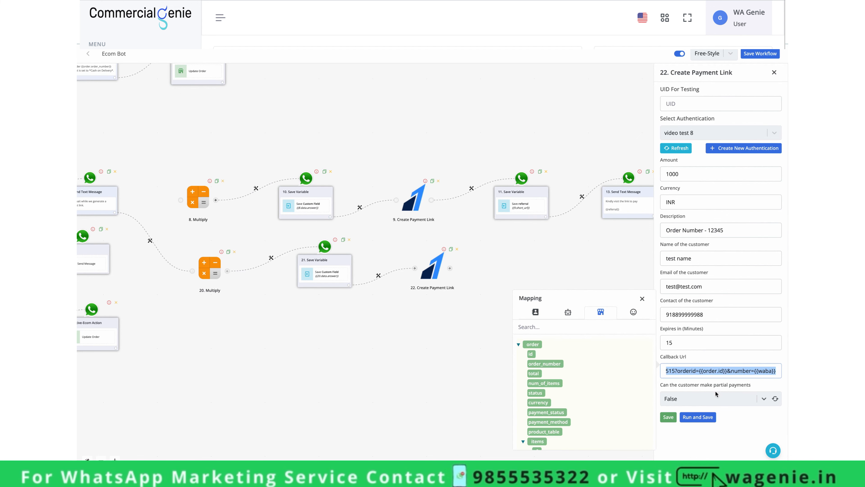
left_click(698, 417)
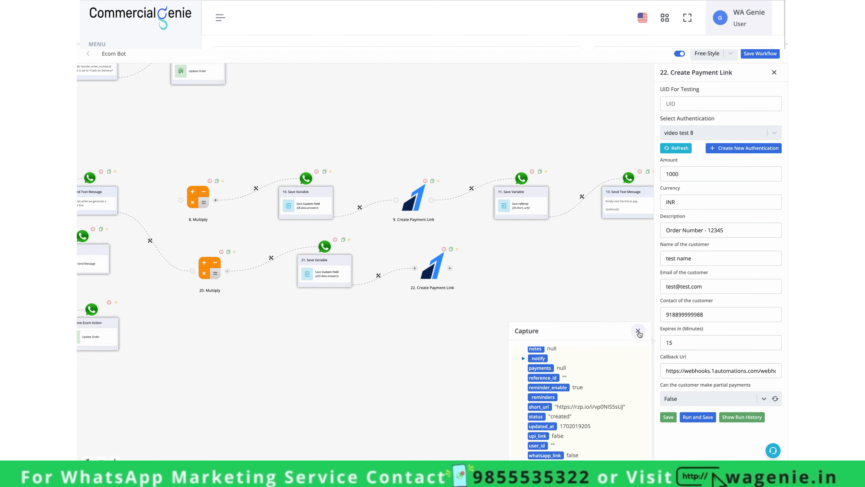
Replace the test Amount with {{custom_field}} and map the Currency to {{order.currency}}
double_click(682, 174)
key("BackSpace")
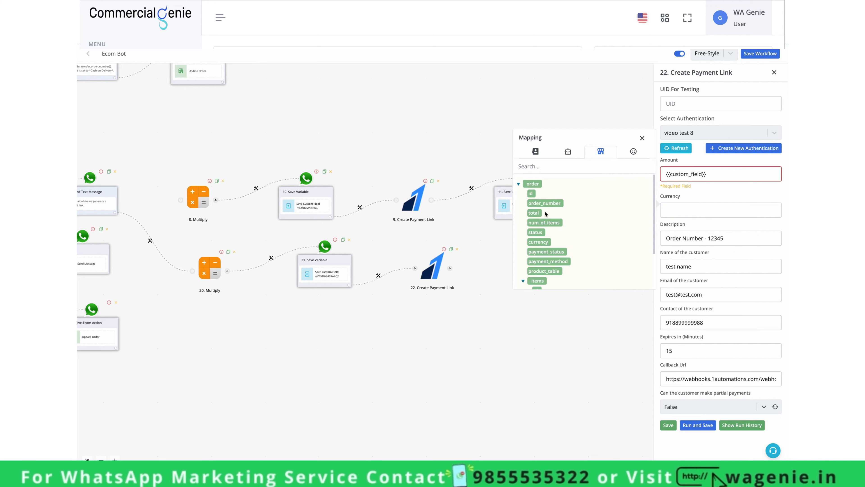
left_click(539, 242)
Replace the test number in the description with the mapped {{order.order_number}}
left_click(753, 235)
key("BackSpace")
key("BackSpace")
key("BackSpace")
key("BackSpace")
key("BackSpace")
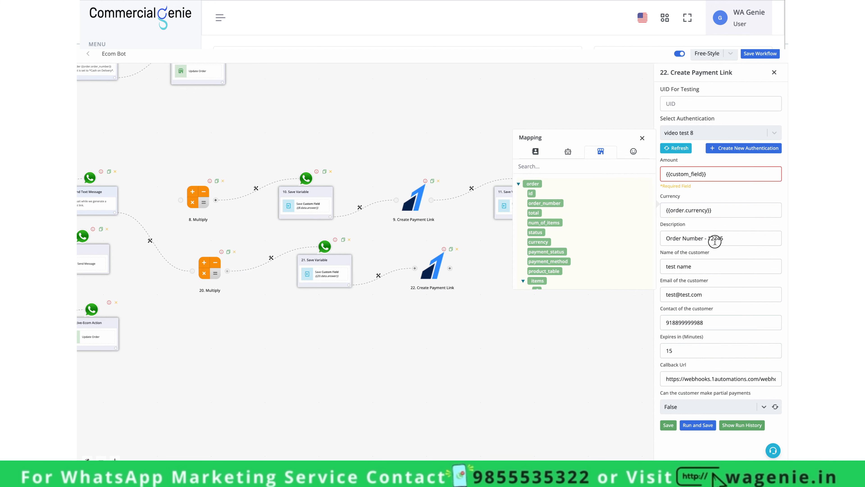
left_click(599, 181)
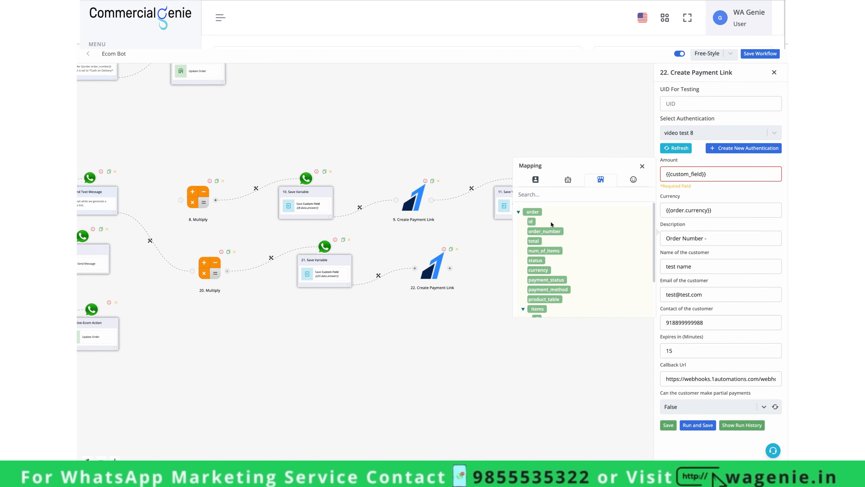
left_click(545, 231)
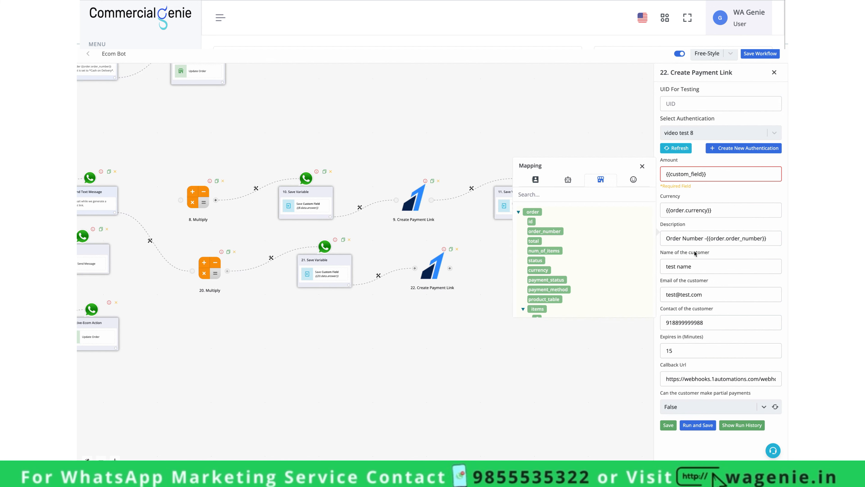
Replace the customer's test name with {{name}} and the test contact number with {{waba}}
triple_click(696, 265)
key("BackSpace")
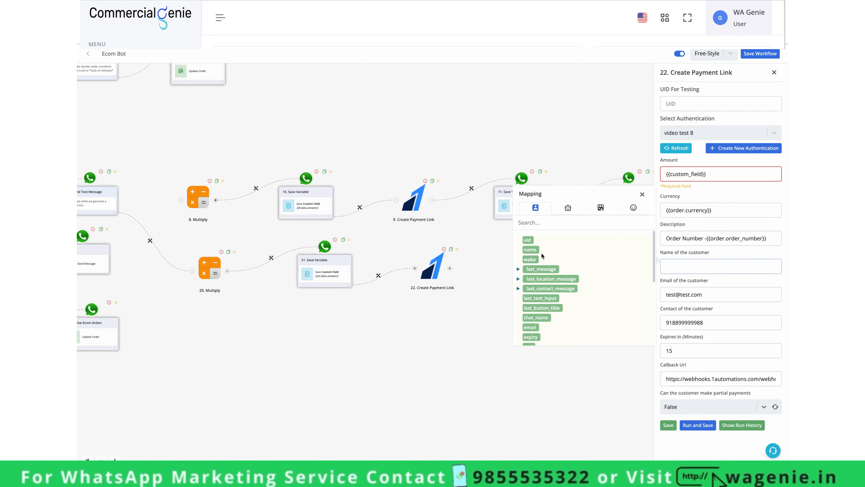
left_click(530, 249)
triple_click(687, 294)
triple_click(687, 322)
key("BackSpace")
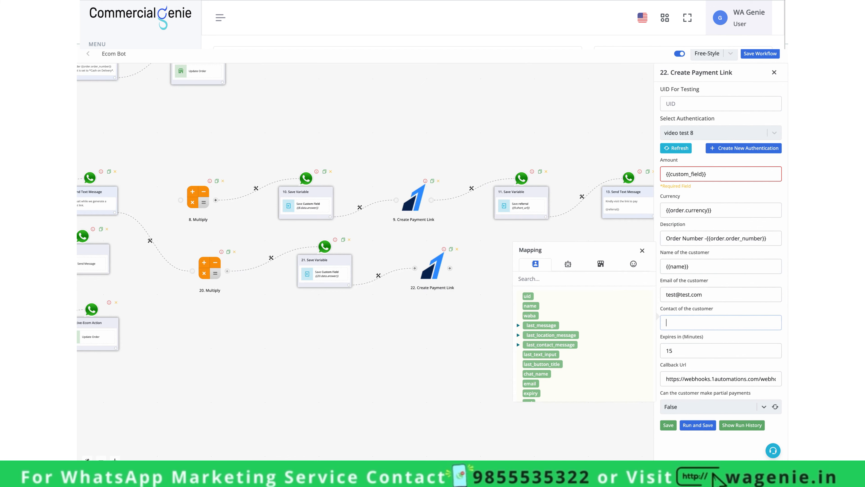
left_click(530, 315)
triple_click(756, 378)
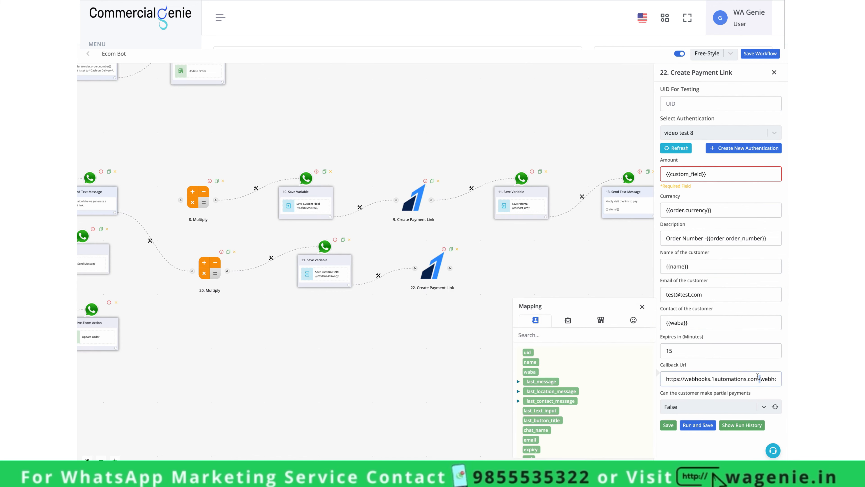
Check the {{order.id}} and {{waba}} parameters in the callback URL and save the payment link node
left_click(734, 378)
key("Down")
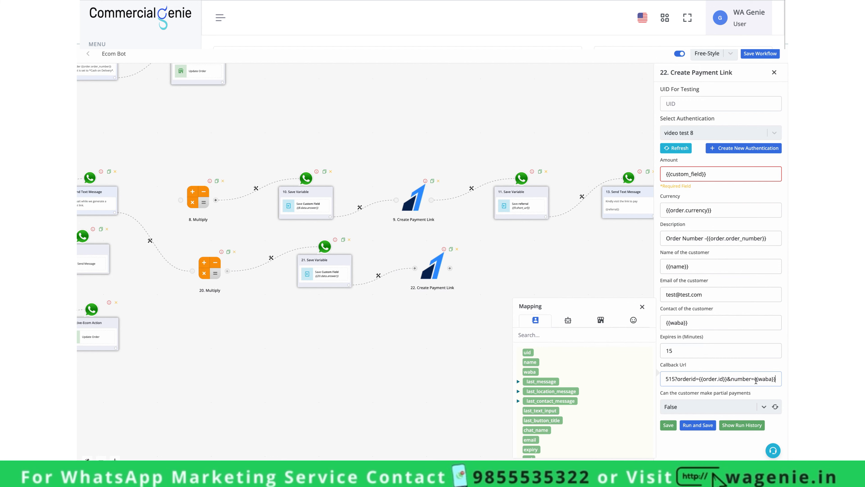
left_click_drag(754, 378, 780, 378)
left_click_drag(699, 379, 770, 380)
type("9")
key("ctrl+z")
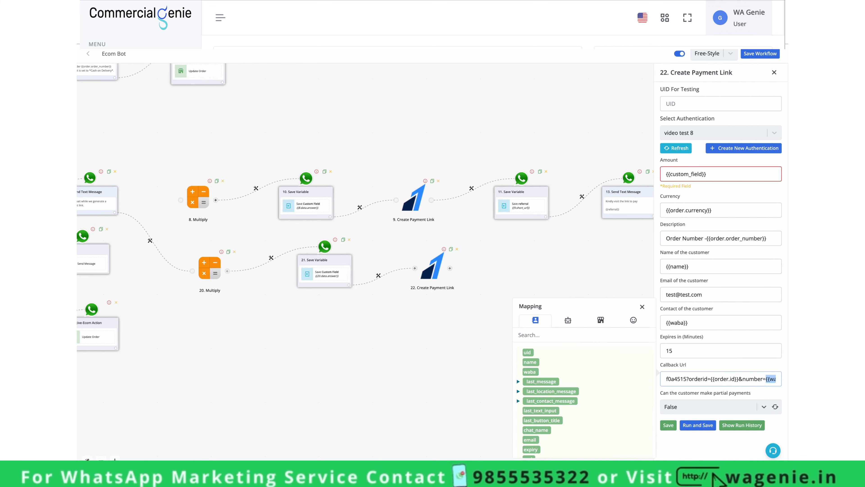
left_click(748, 378)
left_click_drag(711, 379, 737, 380)
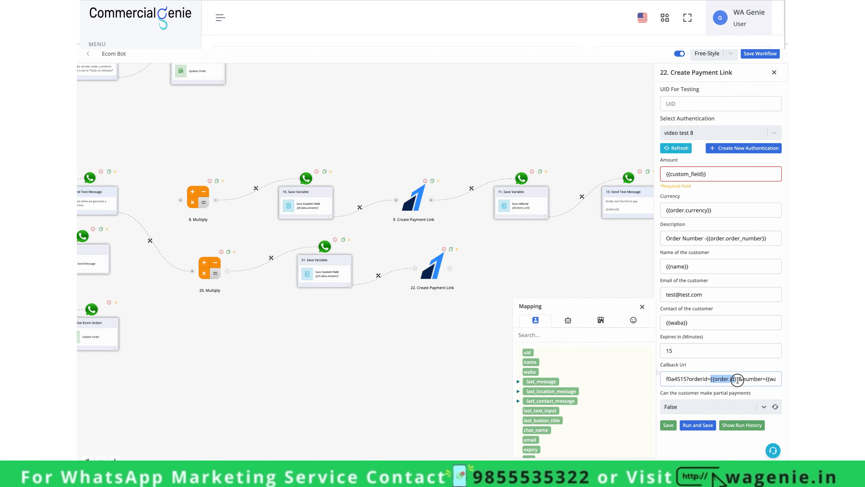
left_click(669, 425)
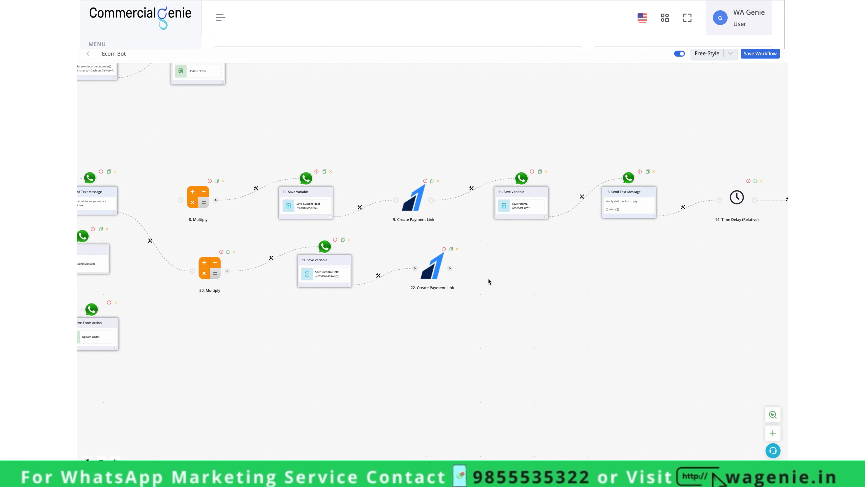
Add a Save Variable node after the new payment link node and select mysore payment message as its field
left_click(451, 268)
left_click_drag(343, 362, 429, 363)
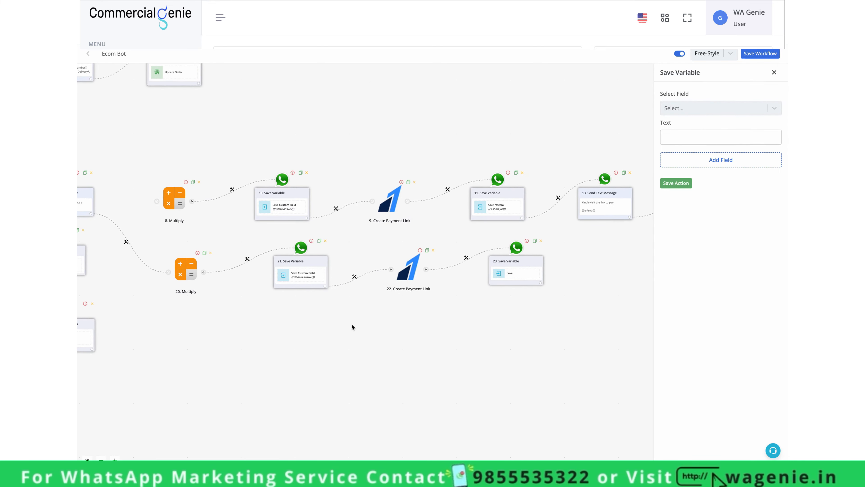
left_click(735, 112)
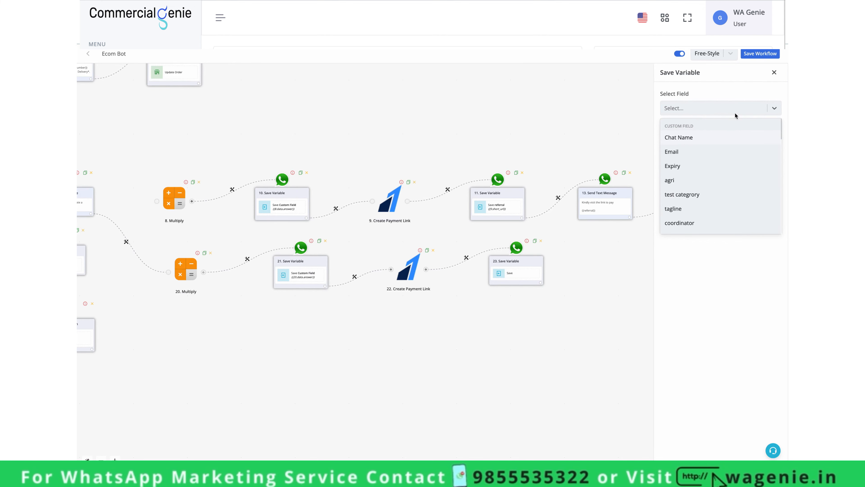
scroll(730, 163, "down", 5)
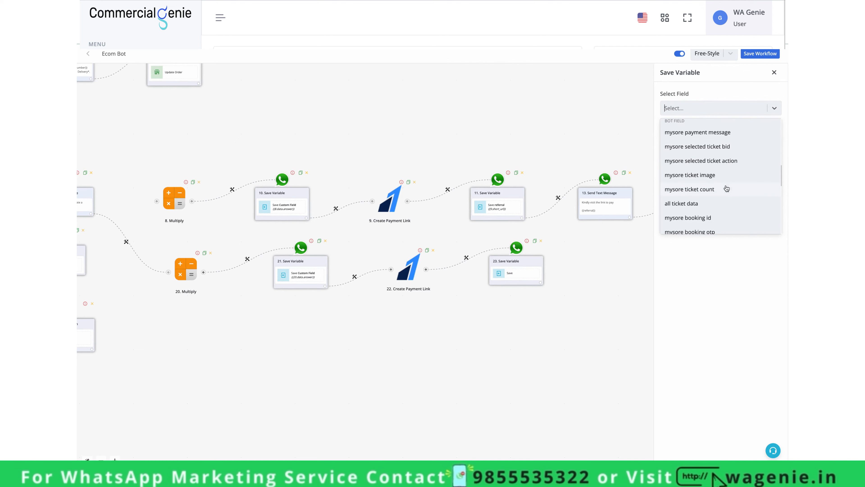
left_click(685, 133)
Map the variable's text to the payment link's {{22.short_url}} and save the action
left_click(690, 138)
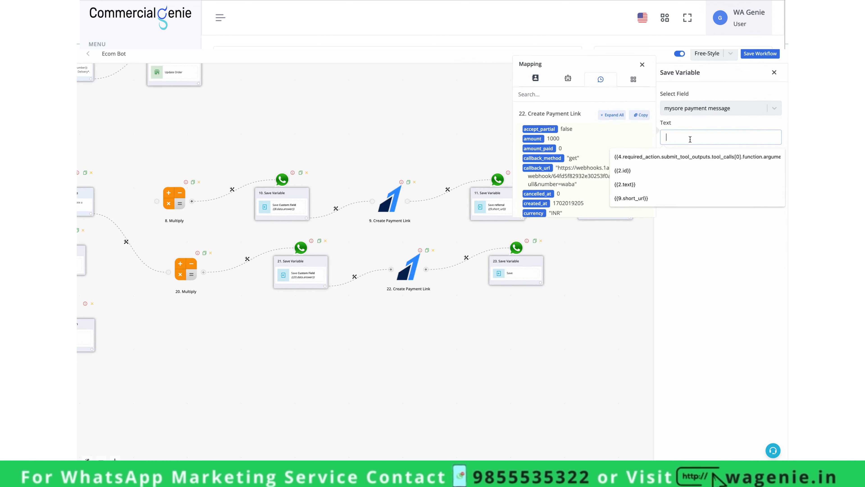
left_click(613, 116)
scroll(584, 163, "down", 10)
left_click(584, 160)
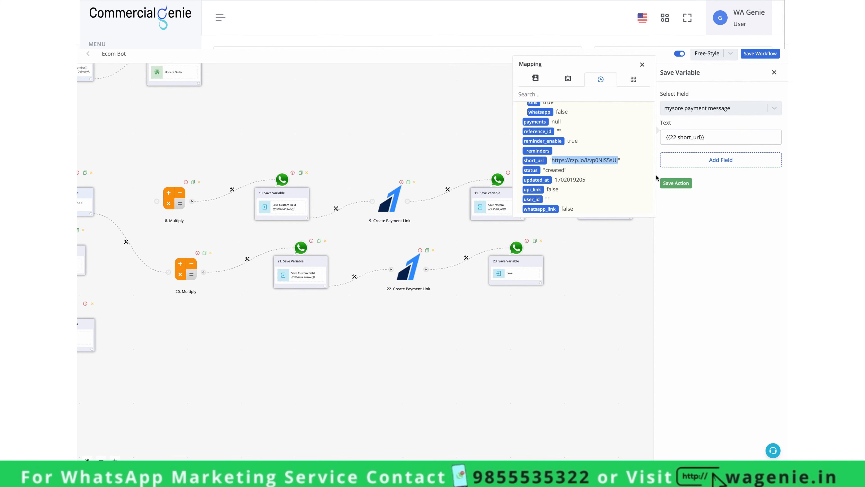
left_click(676, 183)
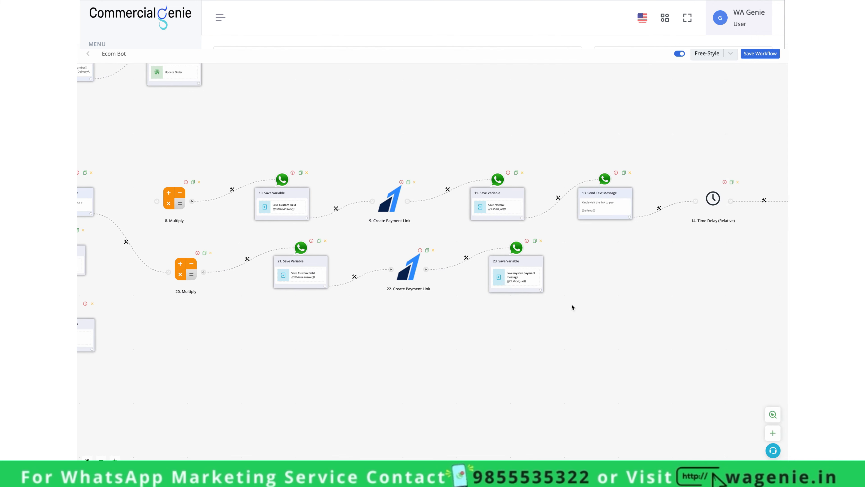
left_click_drag(599, 314, 408, 313)
left_click(348, 289)
left_click(414, 262)
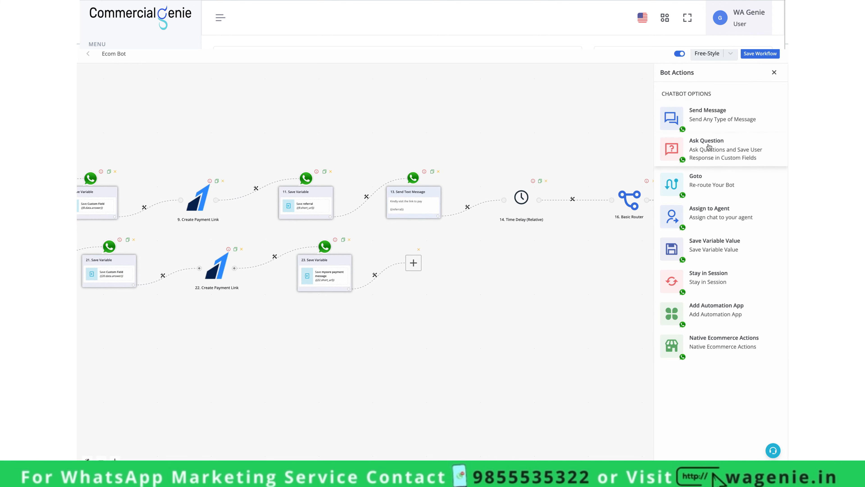
left_click(701, 114)
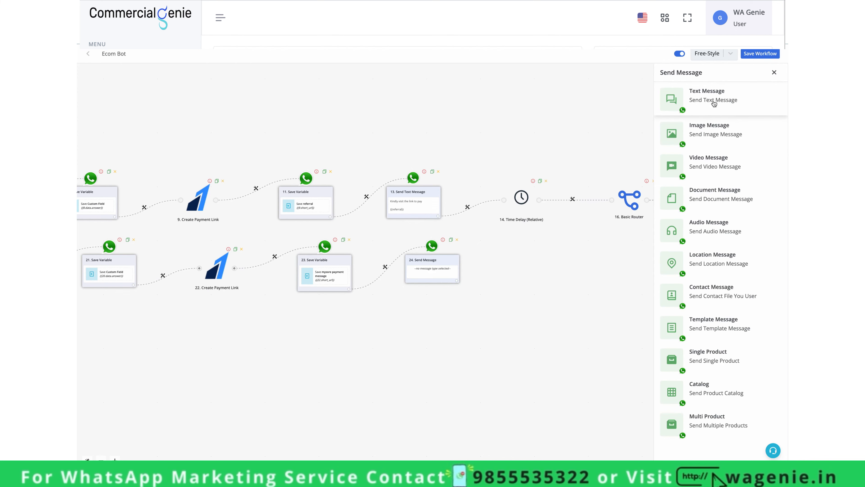
left_click(457, 241)
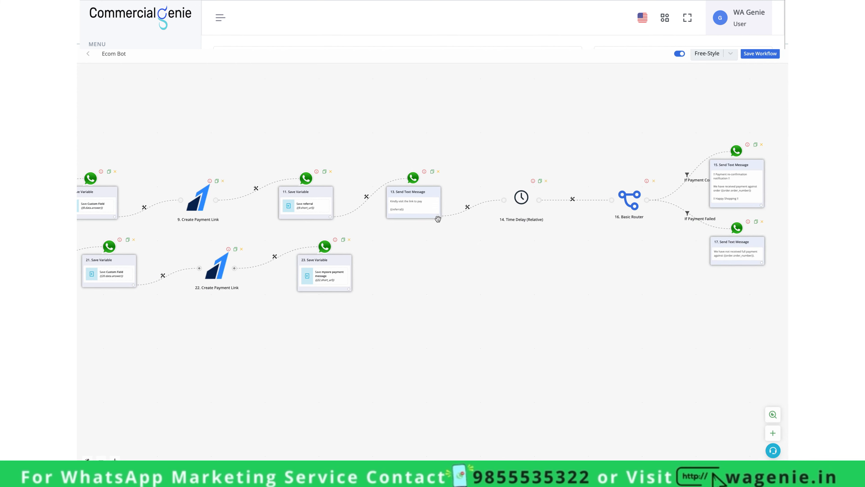
Add an Ask Question node after the payment message variable, using the CTA URL Button Message type
left_click(349, 289)
left_click(716, 163)
scroll(703, 333, "down", 3)
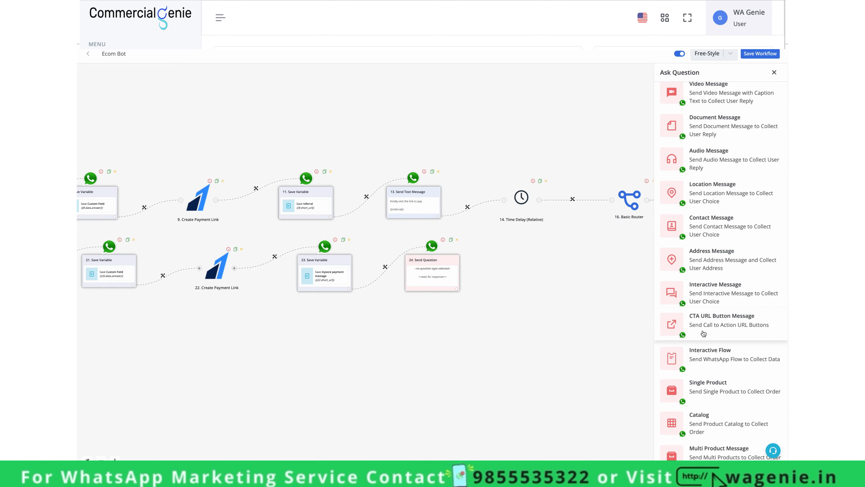
left_click(703, 333)
Set the message body to "Kindly pay by clicking below button" and the button label to "Pay Now"
left_click(693, 158)
scroll(693, 159, "up", 1)
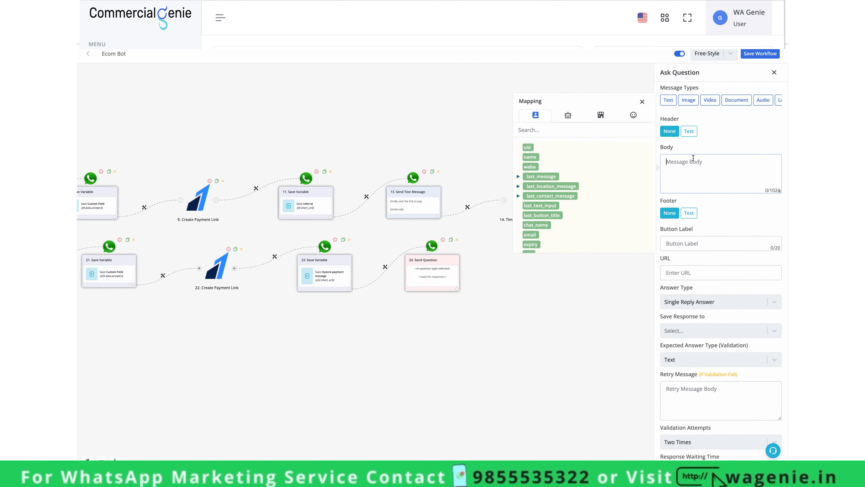
type("Kindly pay by clicking below button")
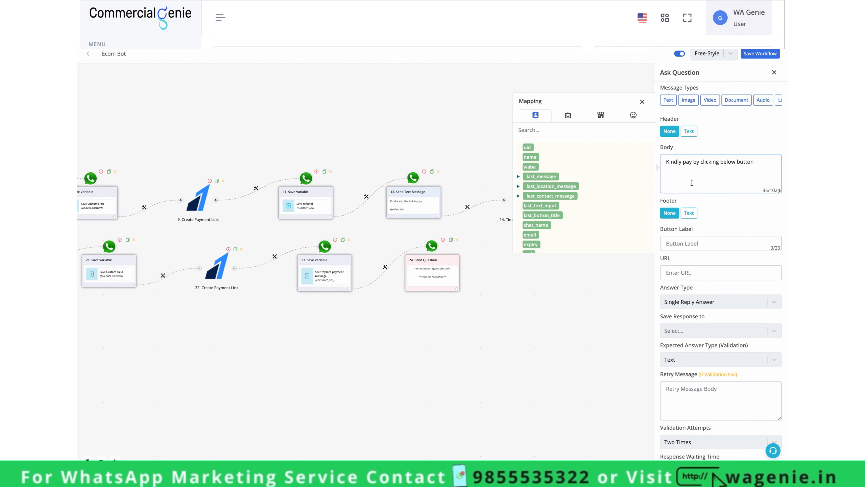
left_click(693, 243)
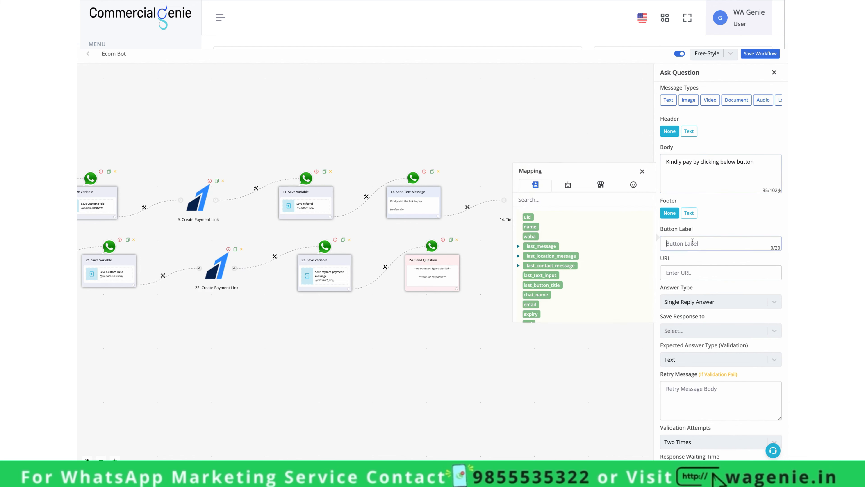
type("Pay Now")
left_click(689, 274)
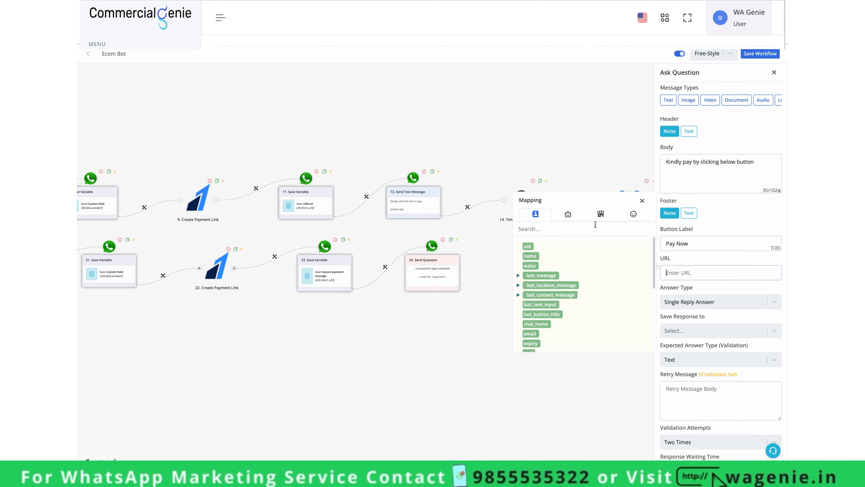